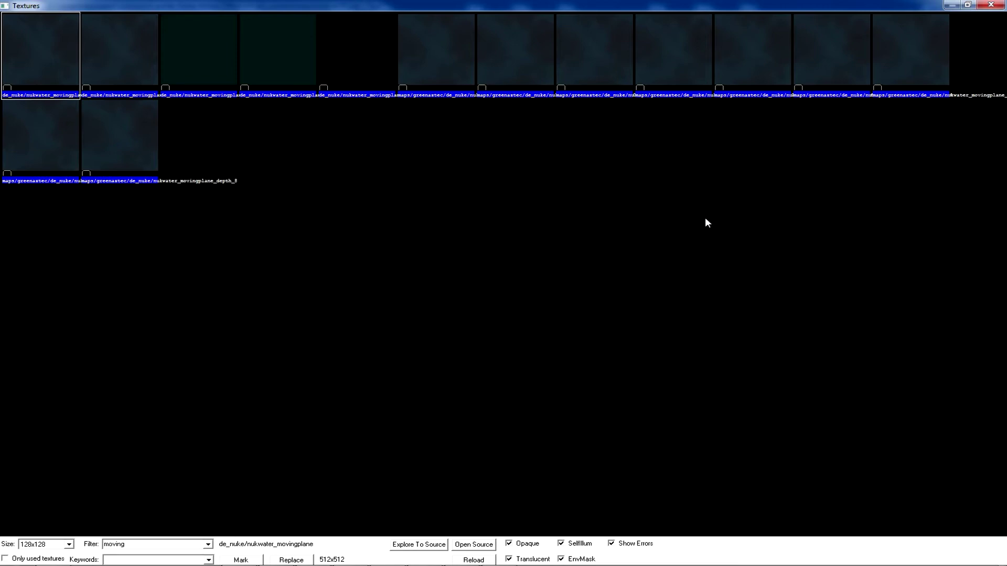
Create a 112 × 112 × 120 block filling the pit above its floor, using the de_nuke/nukwater_movingplane texture.
double_click(35, 54)
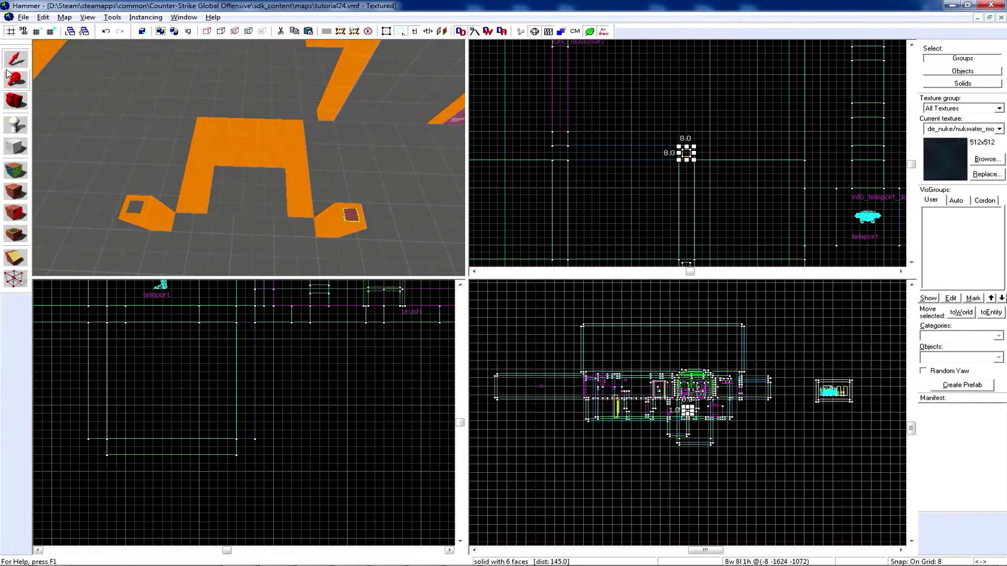
left_click(228, 190)
left_click(12, 150)
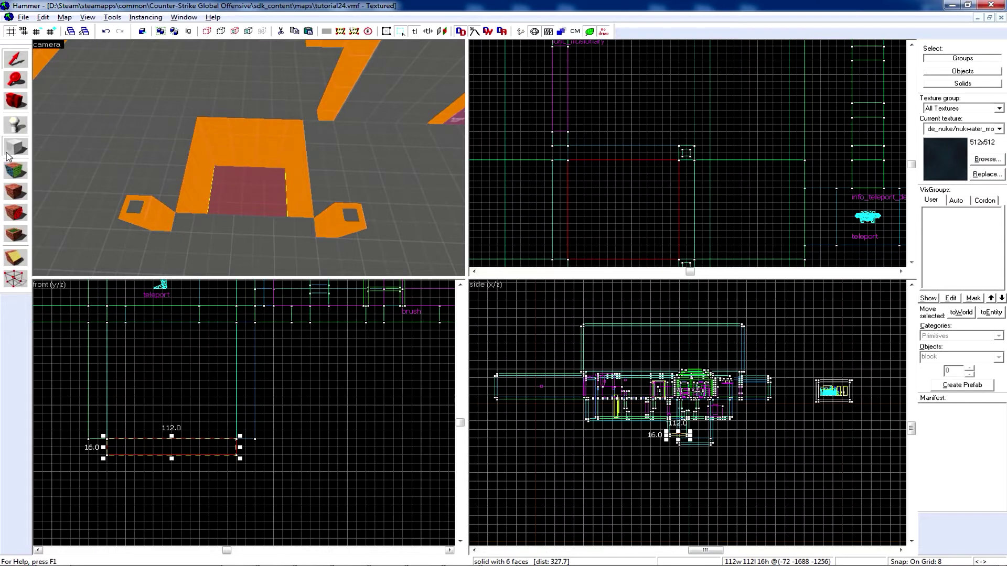
mouse_move(235, 441)
left_mouse_down()
mouse_move(114, 317)
mouse_move(104, 325)
mouse_move(107, 315)
left_mouse_up()
right_click(118, 327)
left_click(126, 329)
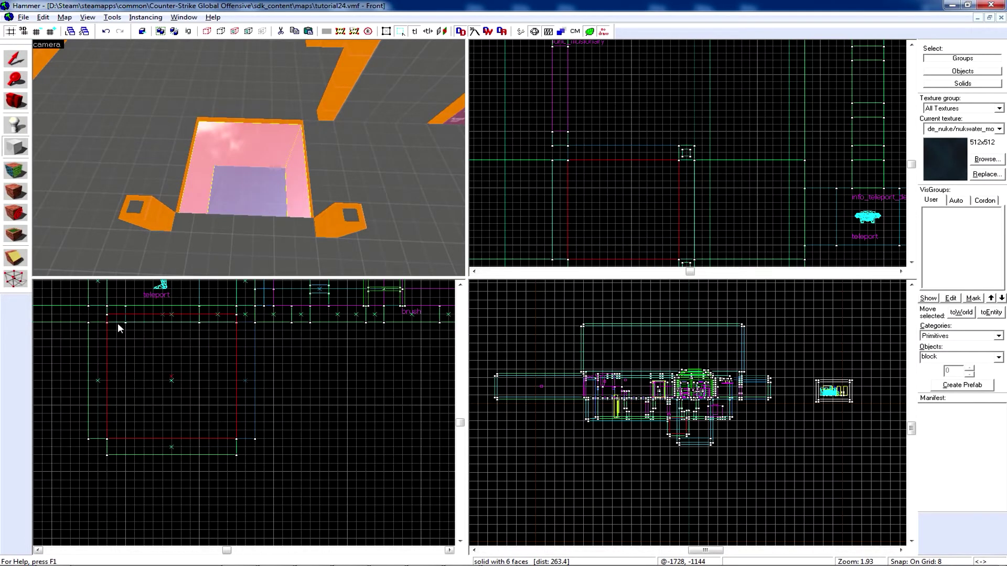
left_click(11, 60)
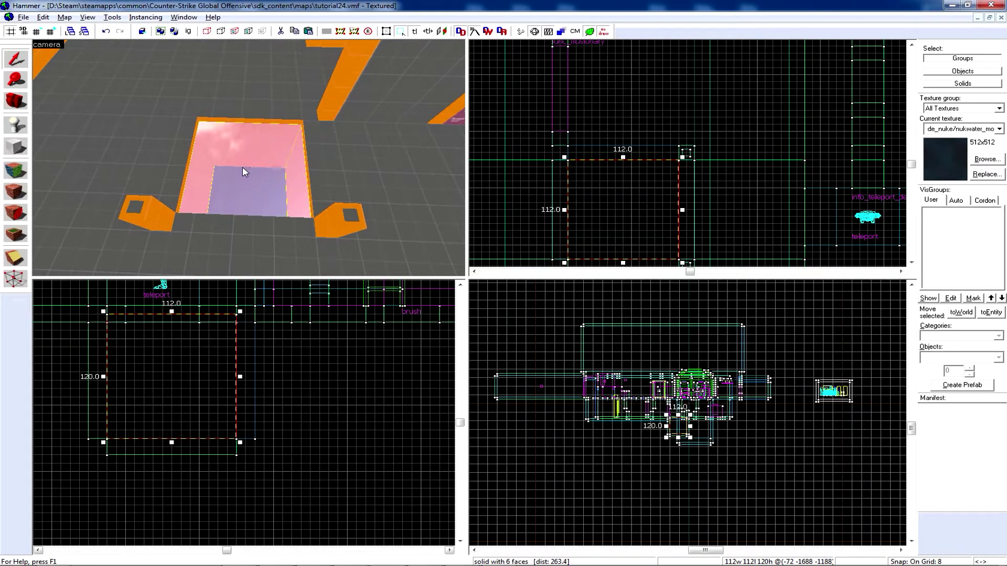
Apply the tools/toolsnodraw texture to all faces of the block in the pit.
scroll(243, 172, "up", 3)
left_click(984, 164)
type("nodraw")
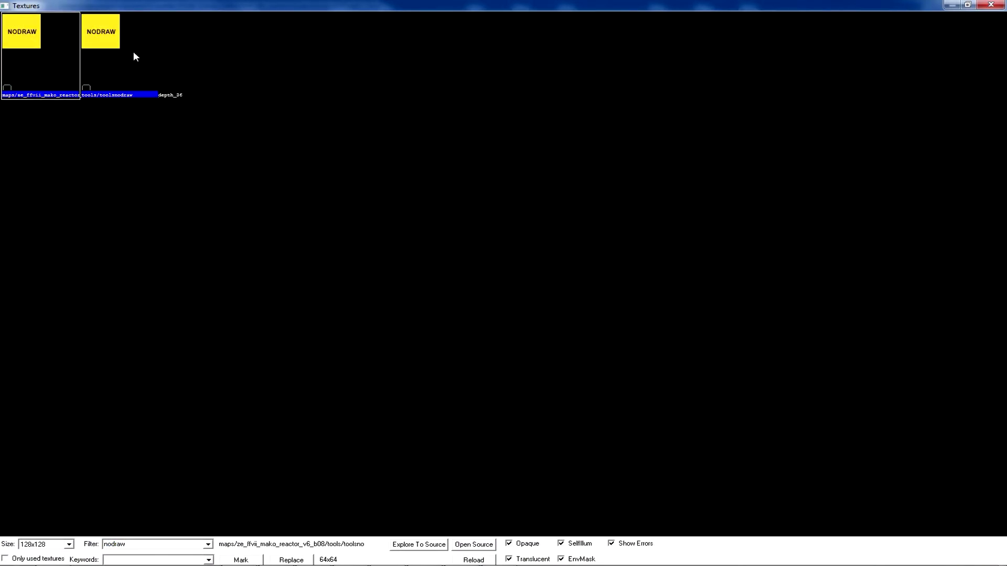
double_click(115, 56)
left_click(15, 192)
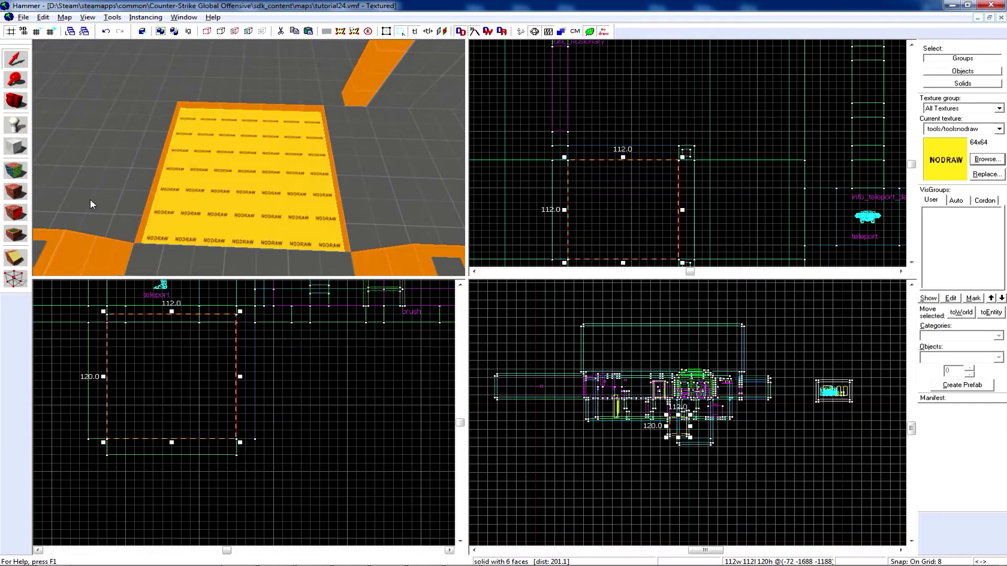
Texture only the top face of the pit block with de_nuke/nukwater_movingplane.
left_click(15, 171)
left_click(236, 158)
left_click(481, 324)
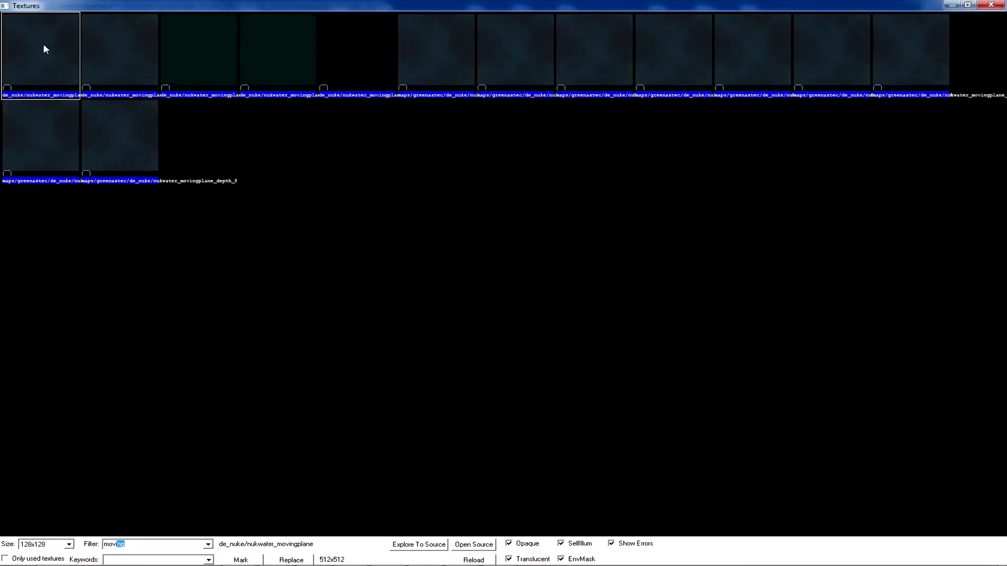
double_click(42, 46)
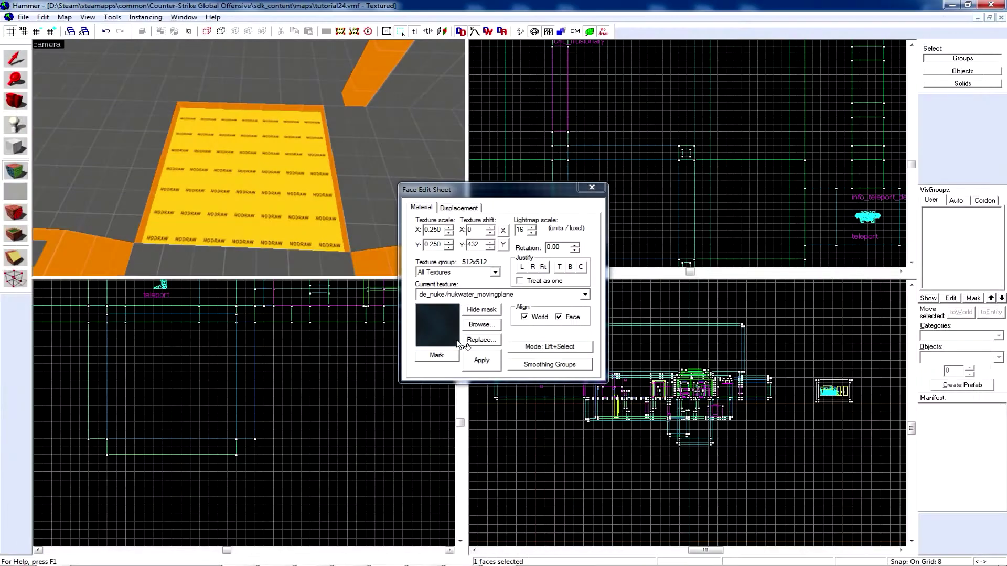
left_click(18, 105)
Tie the water block in the pit to a brush entity of class func_water_analog.
key("z")
key("w")
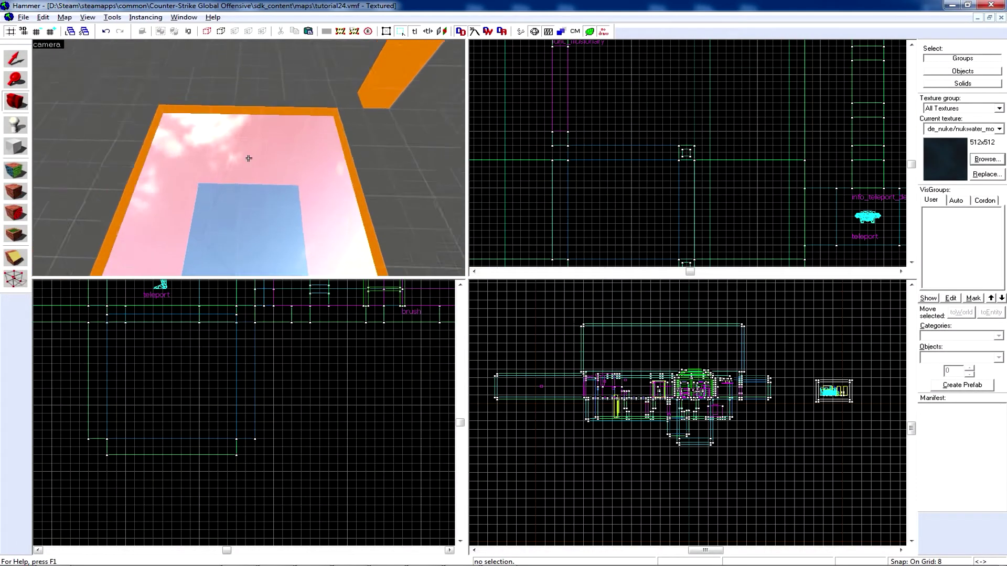
left_click_drag(249, 158, 249, 158)
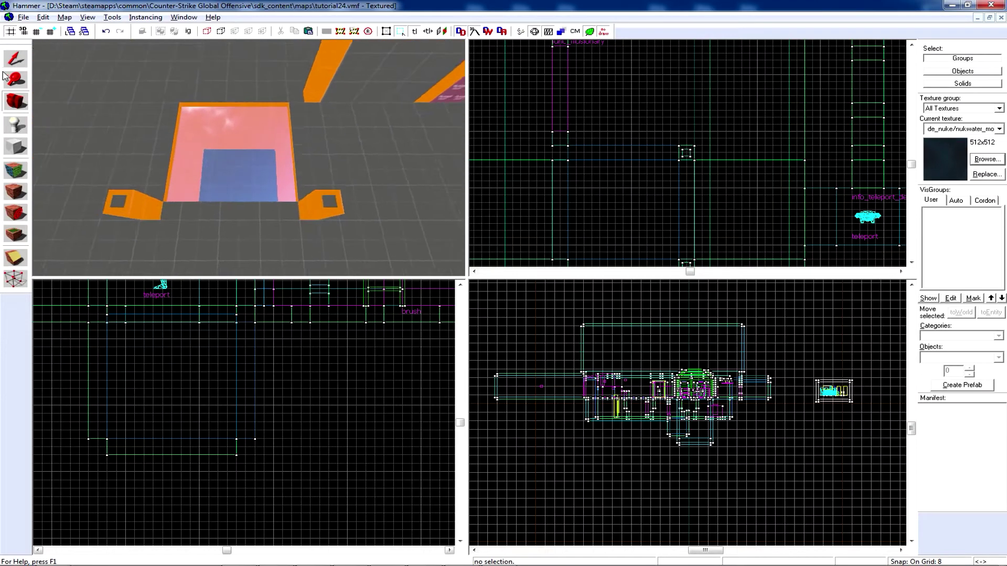
key("z")
key("shift+s")
double_click(279, 156)
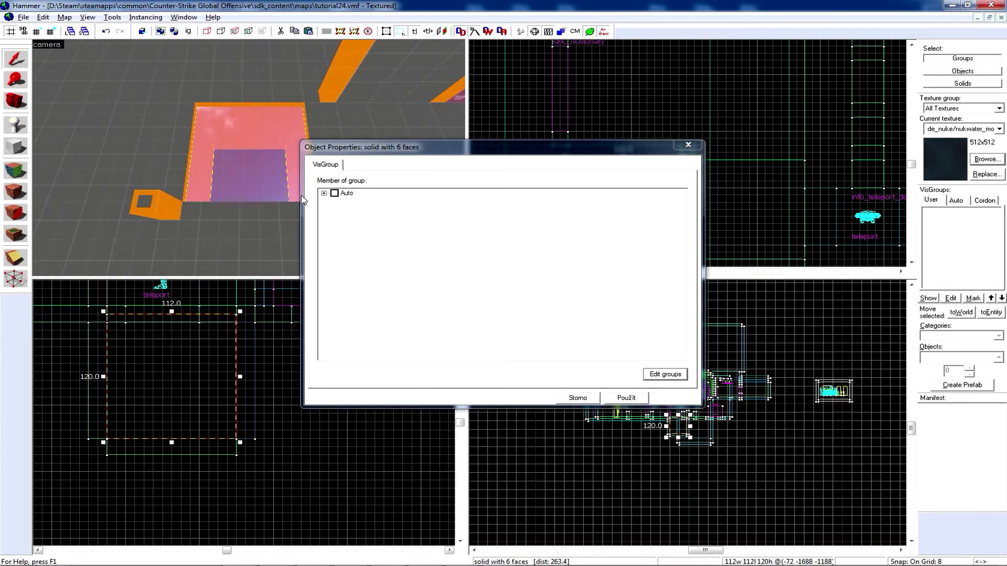
key("ctrl+t")
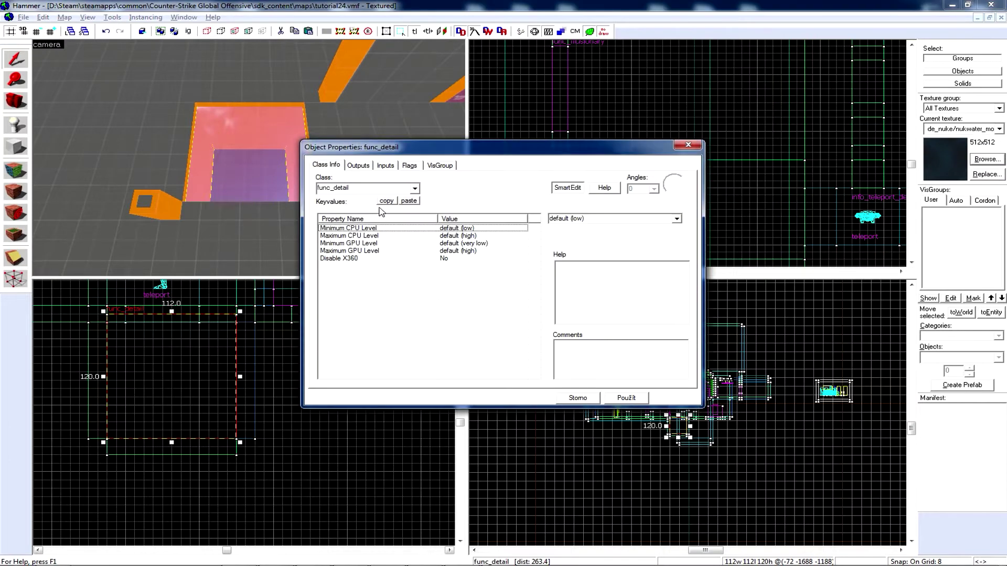
type("wa")
left_click(365, 217)
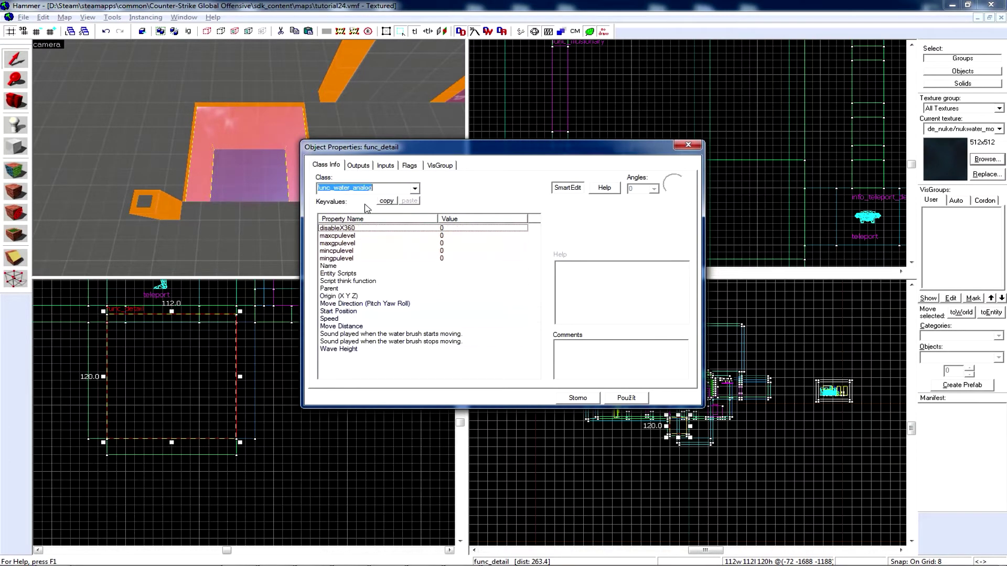
left_click(238, 193)
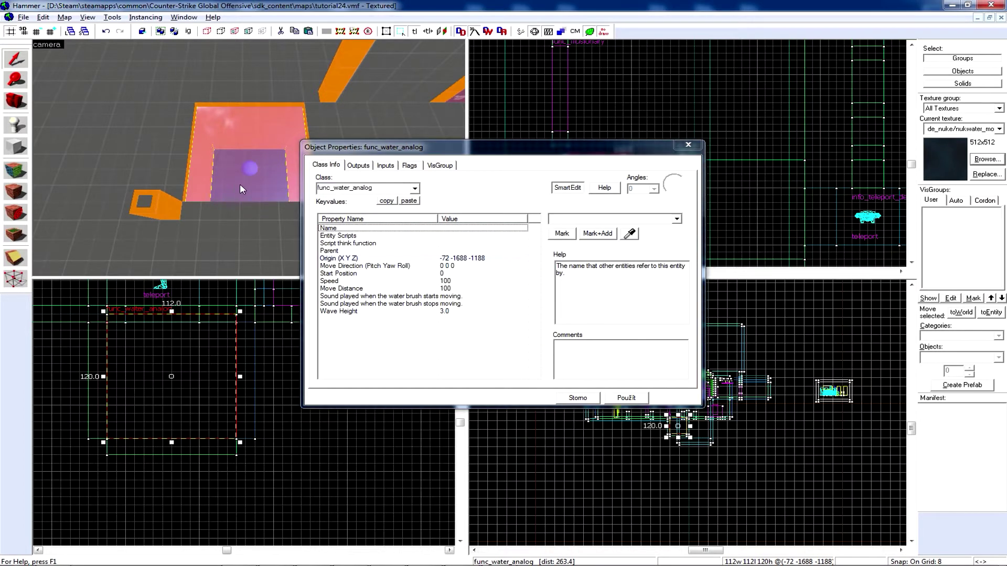
Name the func_water_analog entity water and set its move direction to -90 0 0.
left_click_drag(439, 216, 470, 218)
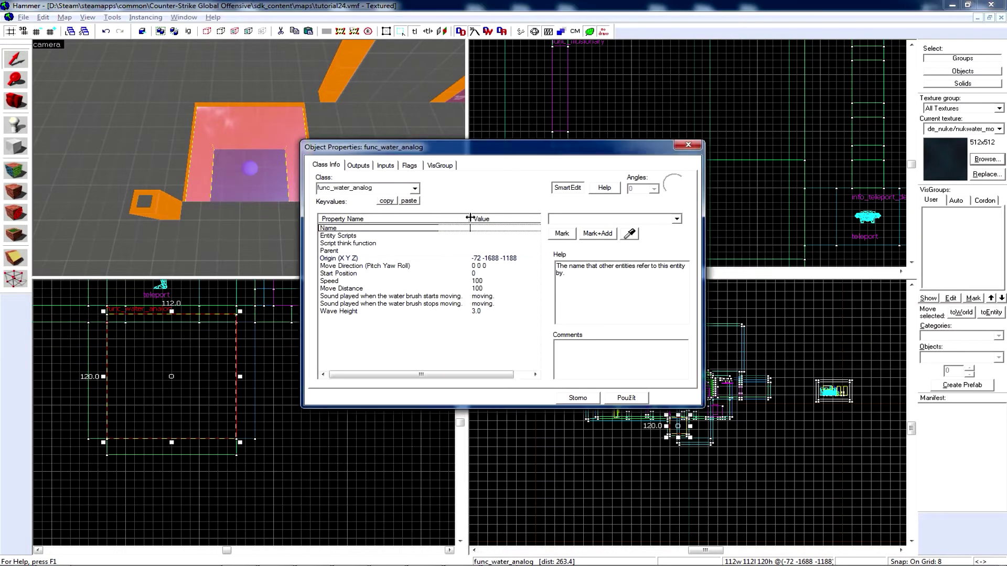
left_click(558, 218)
type("water")
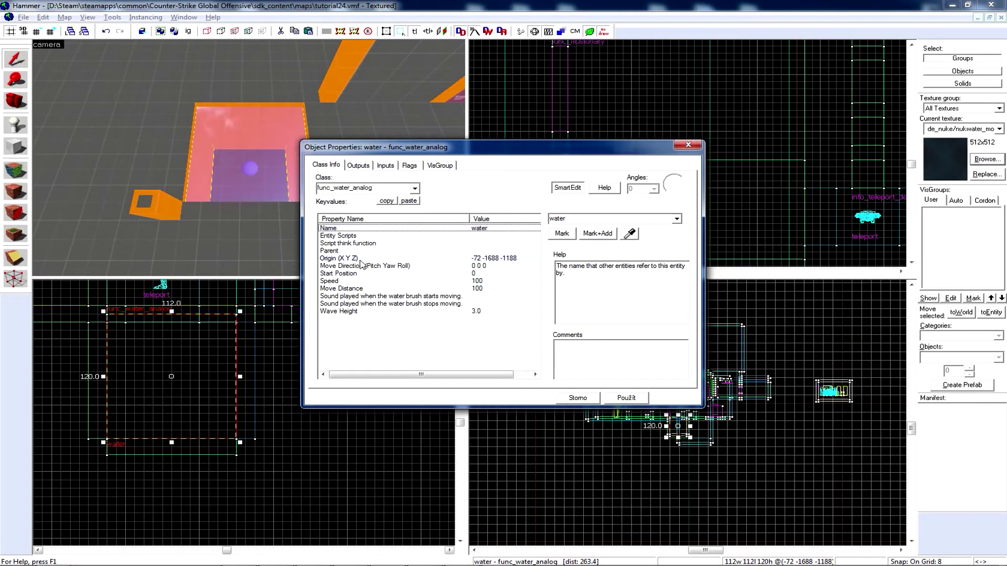
left_click(344, 266)
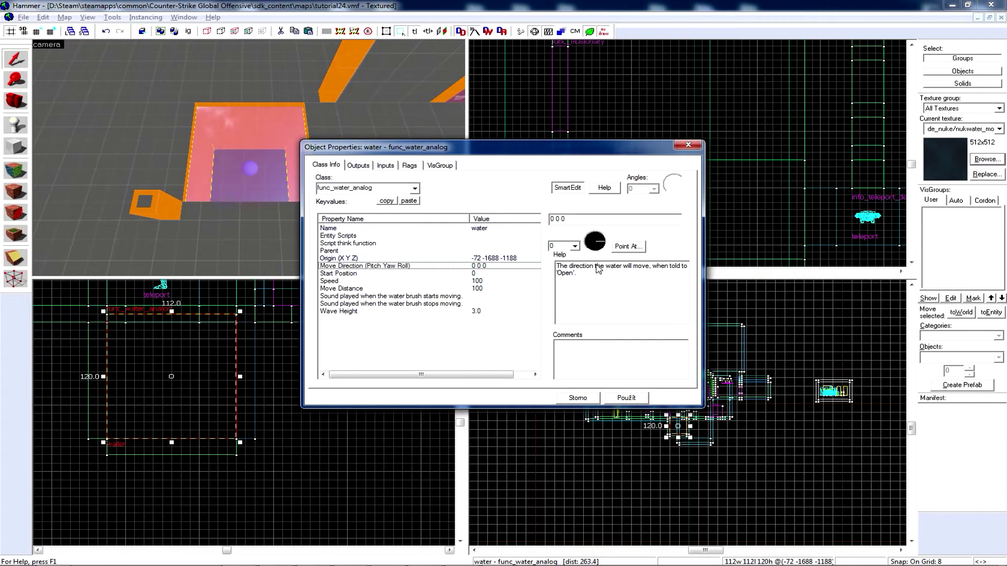
left_click(576, 246)
left_click(557, 254)
left_click(611, 397)
Set the water entity's speed to 50 and its move distance to 40.
left_click(338, 273)
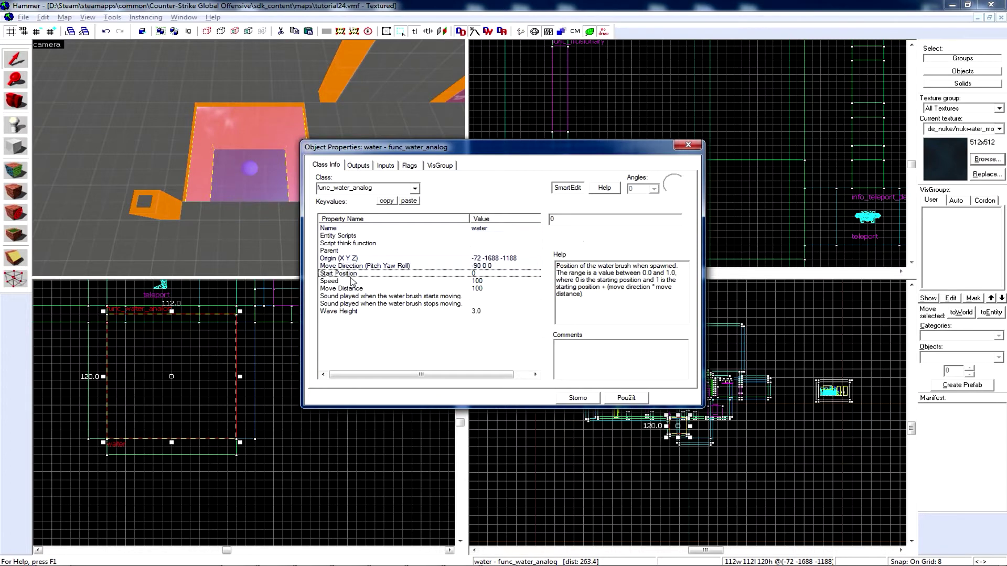
left_click(349, 281)
left_click_drag(586, 221, 505, 212)
type("50")
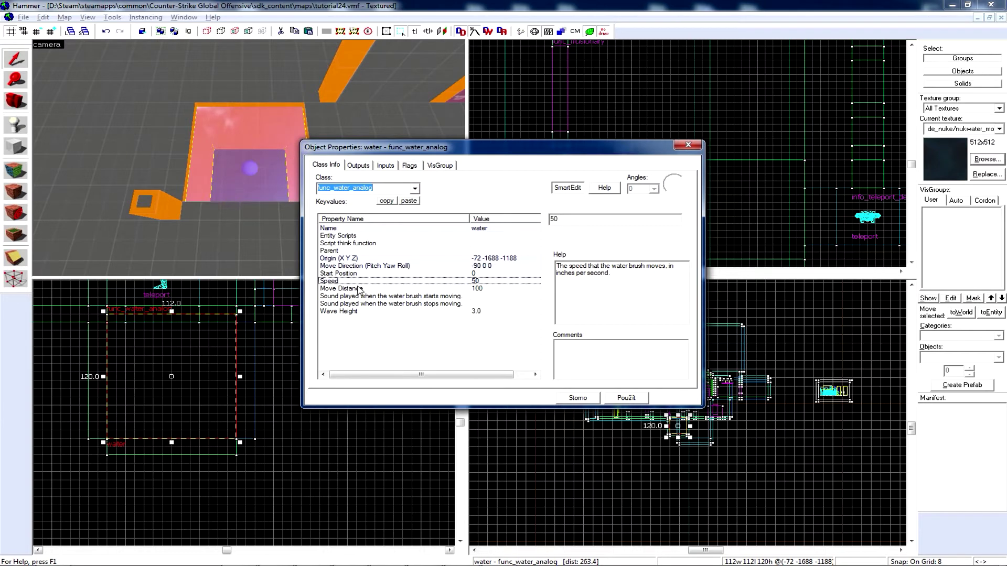
left_click(359, 289)
left_click_drag(593, 221, 453, 210)
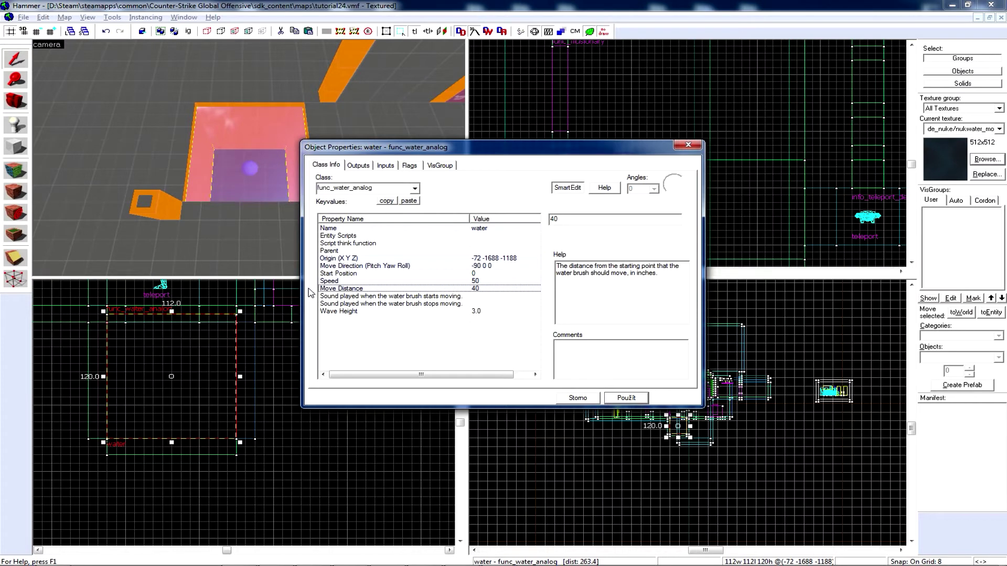
left_click(351, 297)
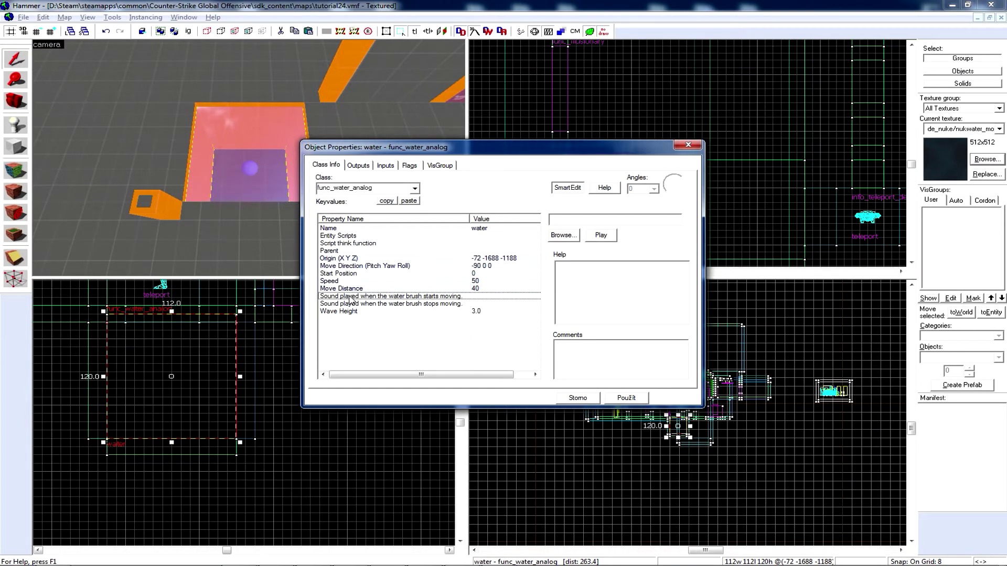
left_click(348, 303)
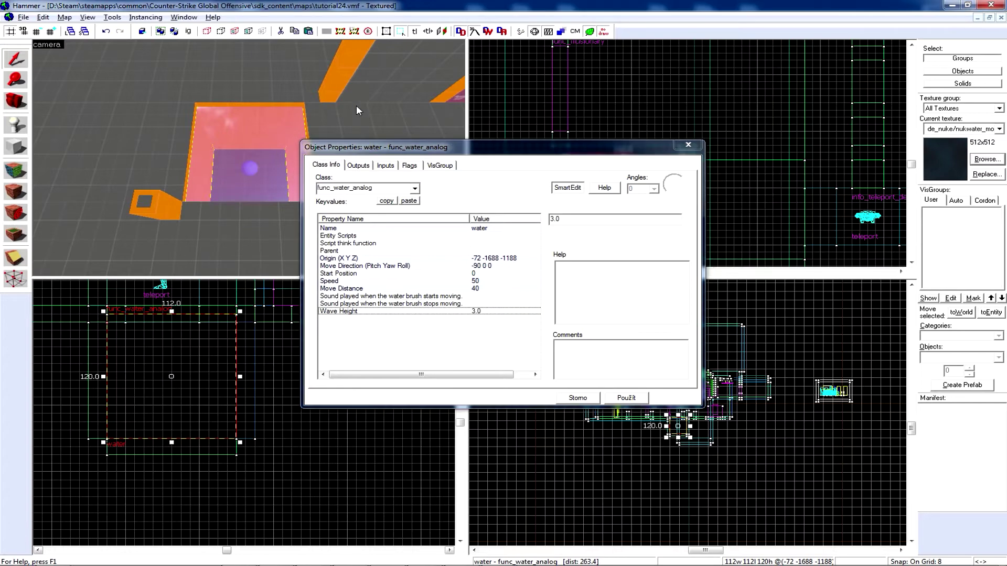
left_click(385, 166)
left_click(414, 169)
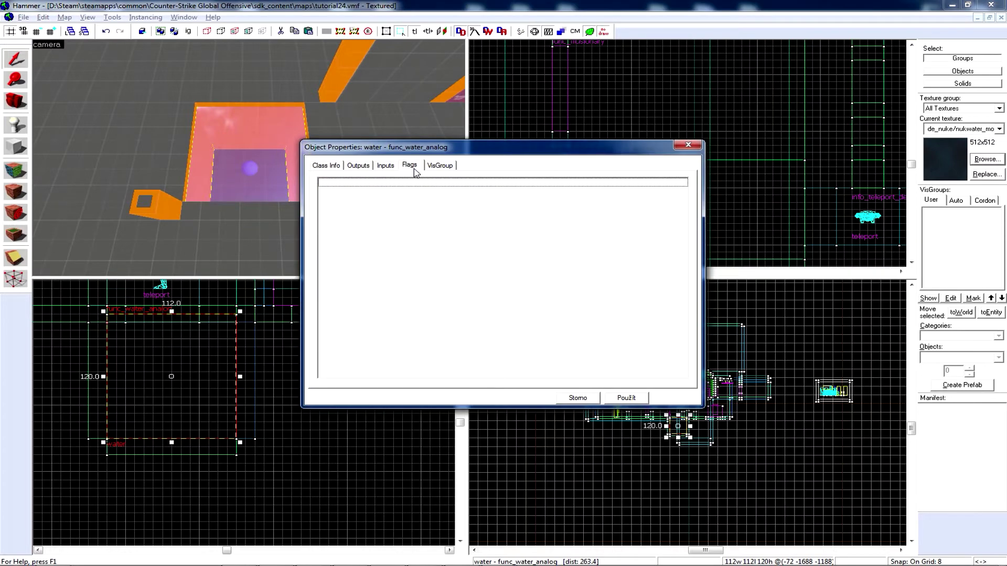
left_click(330, 166)
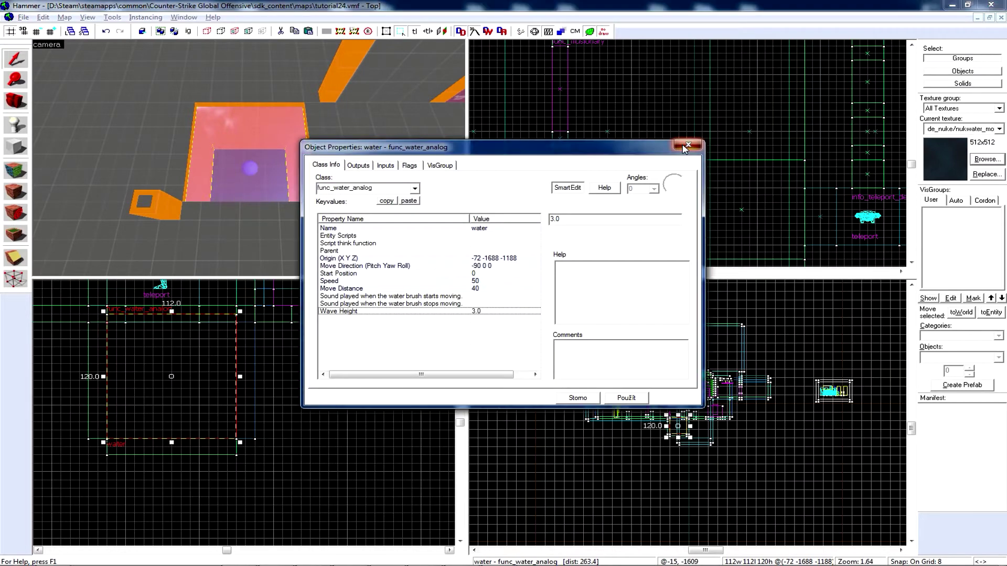
left_click(688, 145)
Tie each of the two small square button brushes beside the pit to its own brush entity.
left_click(147, 200)
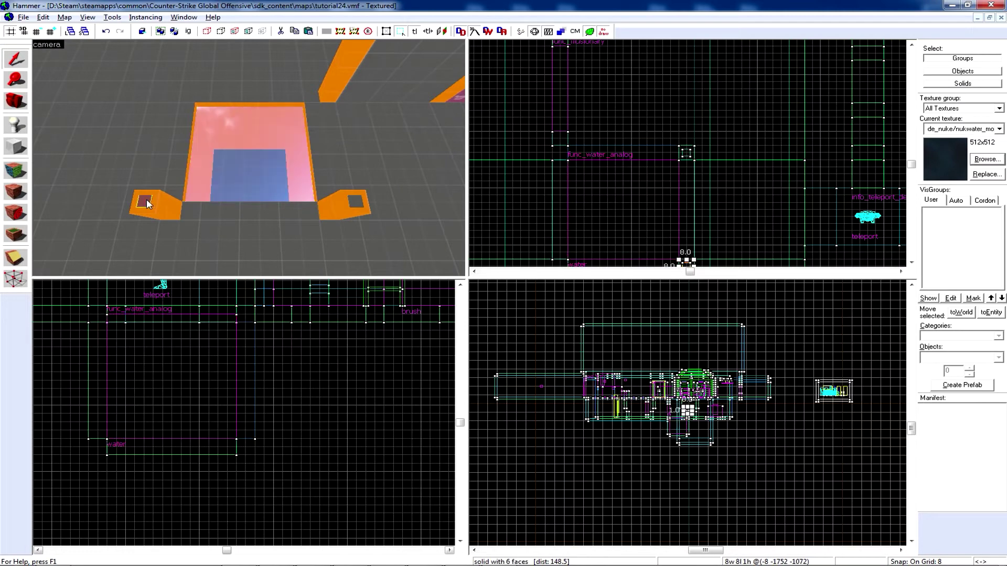
key("ctrl+t")
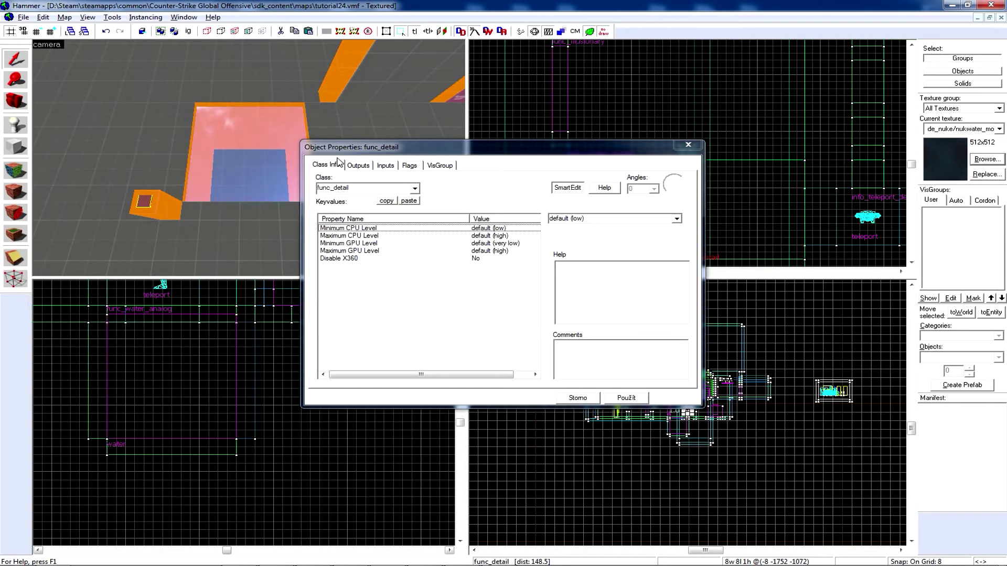
left_click_drag(337, 145, 303, 253)
left_click(354, 203)
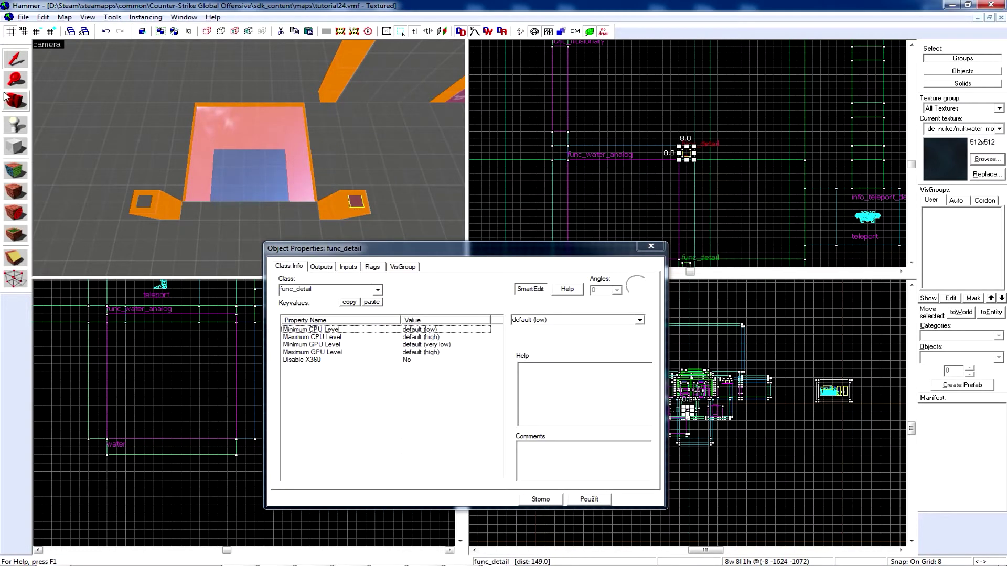
Change the class of the button brush left of the pit to func_button and enable its Don't move flag.
left_click(144, 201)
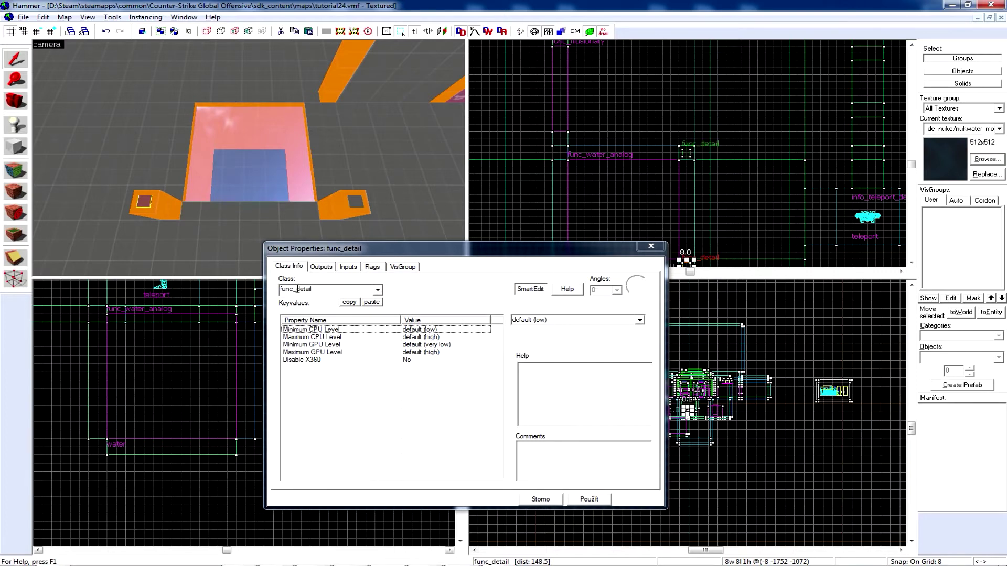
left_click_drag(297, 289, 322, 292)
type("b")
left_click(313, 328)
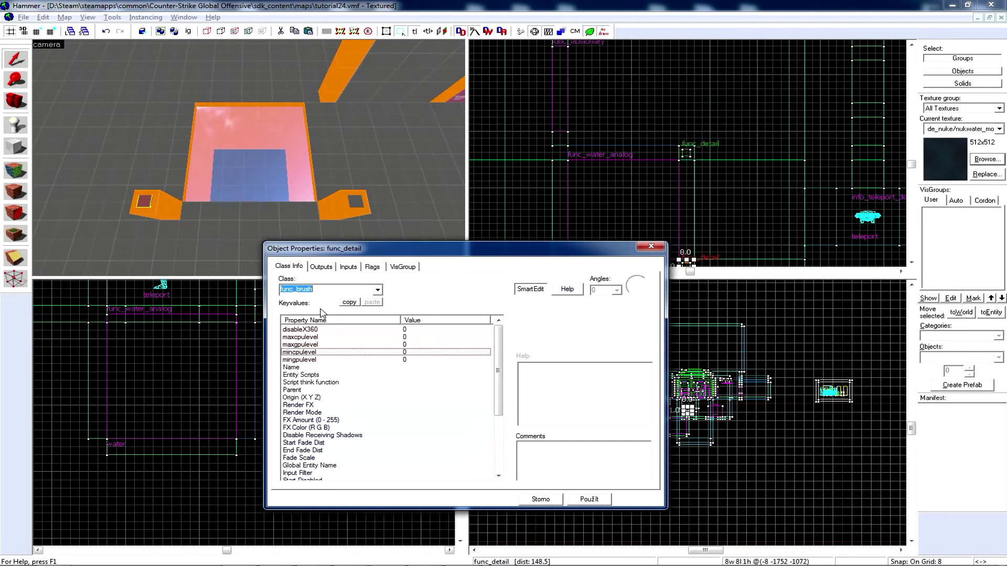
double_click(298, 289)
type("func_b")
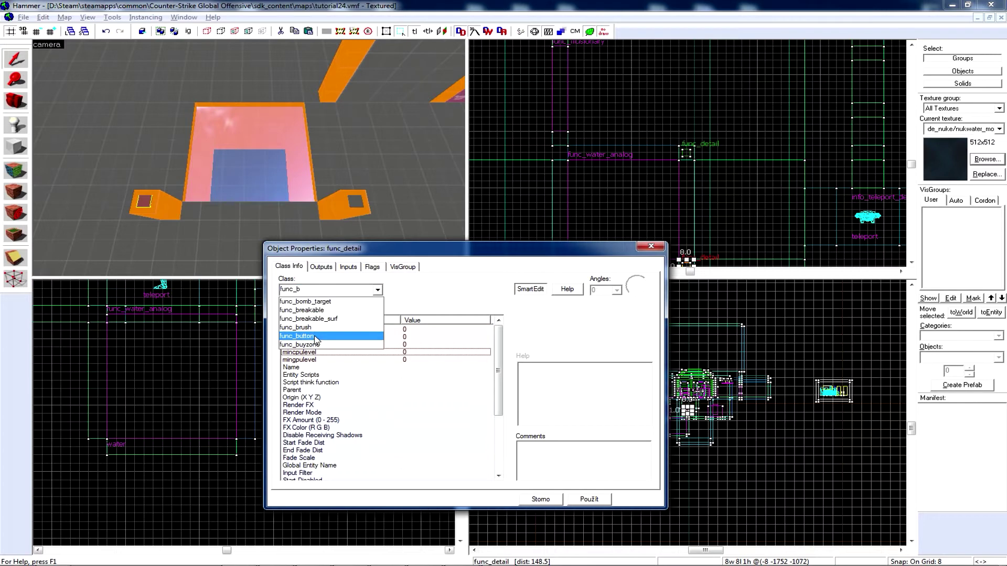
left_click(320, 321)
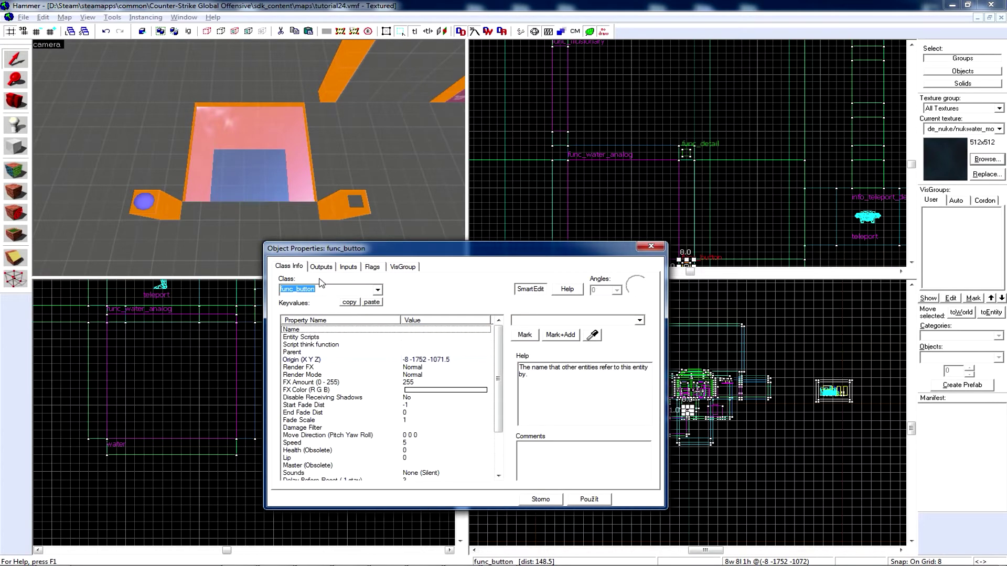
left_click(372, 267)
left_click(285, 283)
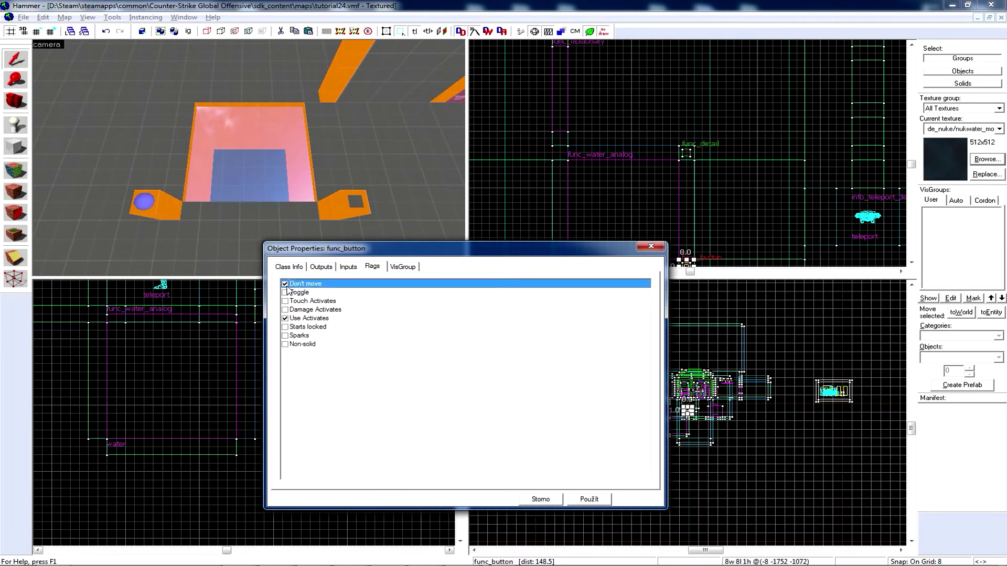
Add an OnPressed output to the left func_button that targets water with the Open input.
left_click(320, 267)
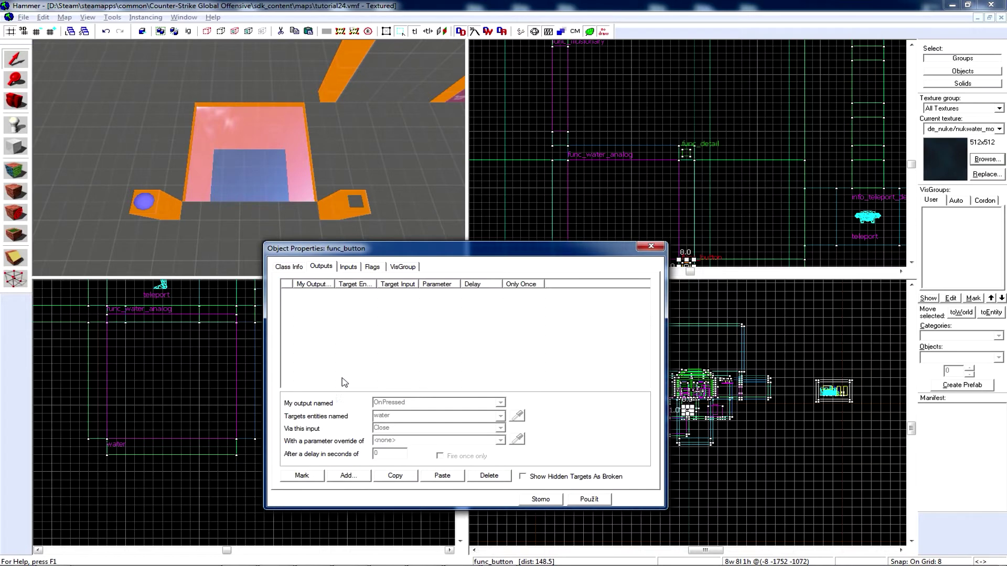
left_click(354, 478)
left_click(500, 402)
left_click(438, 438)
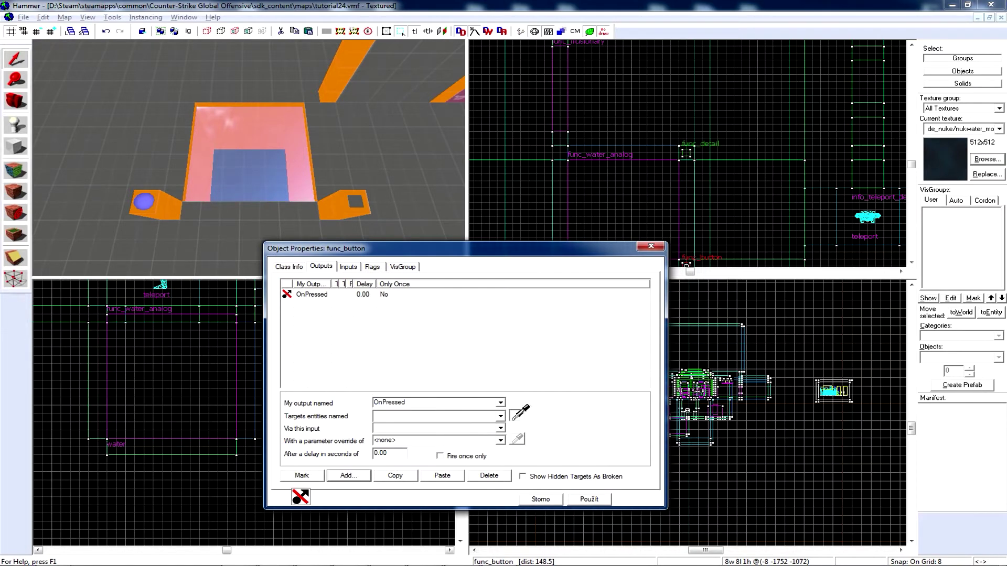
left_click(518, 416)
left_click(229, 165)
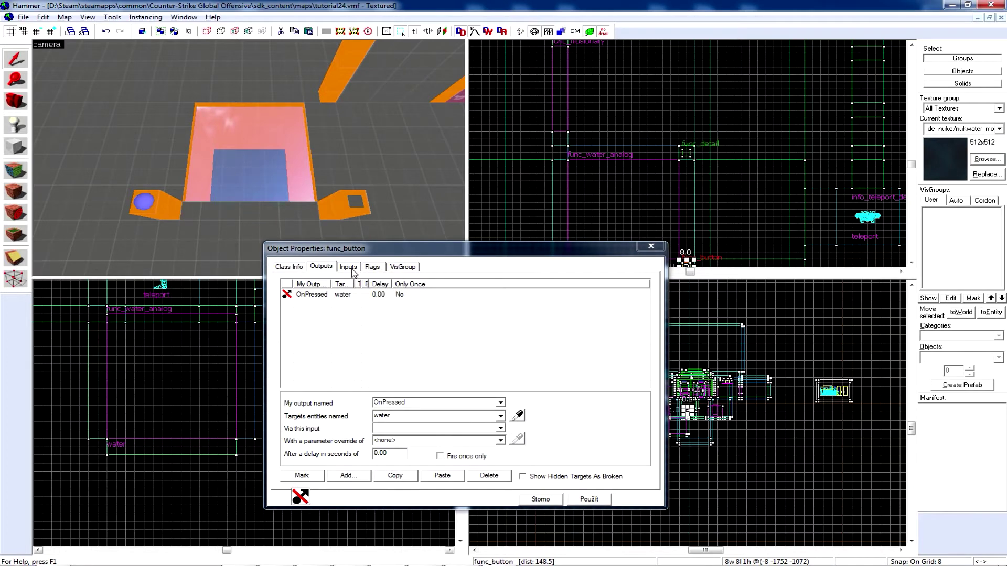
left_click(500, 429)
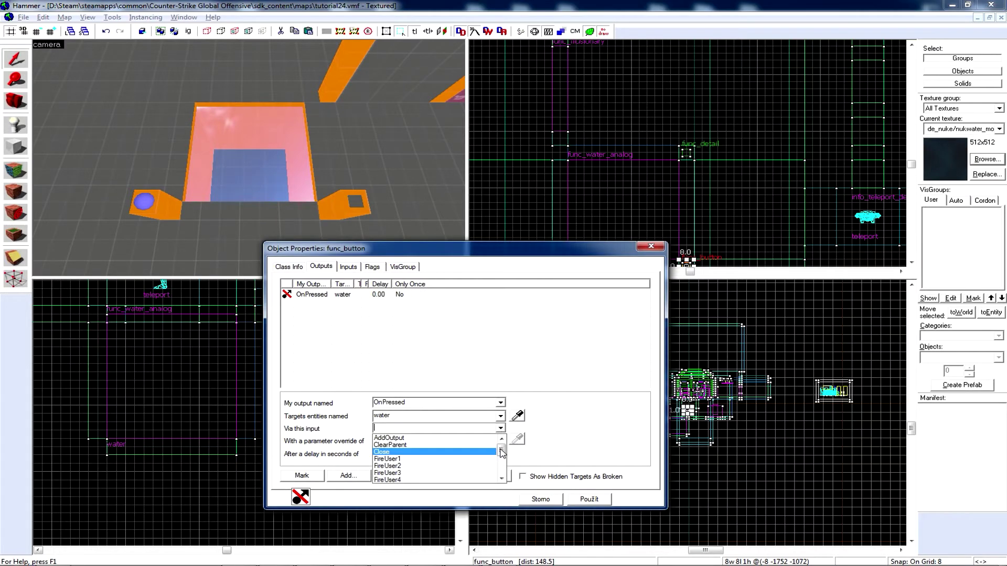
left_click_drag(500, 451, 499, 466)
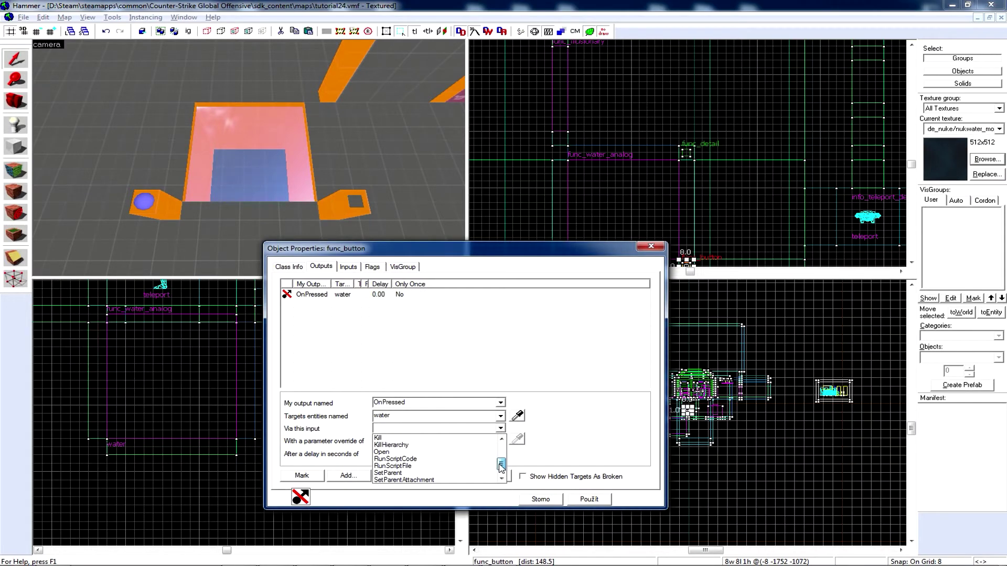
left_click(415, 449)
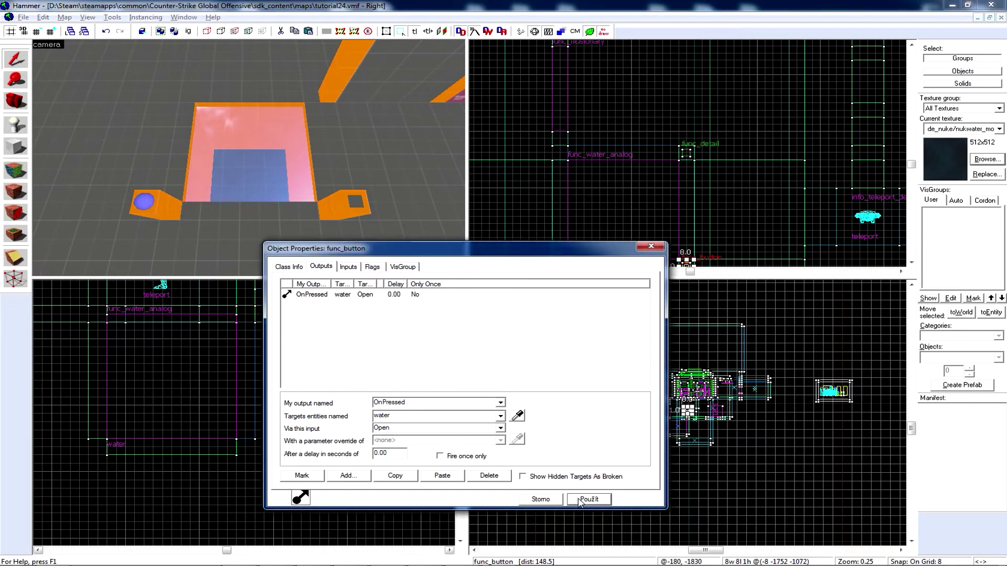
Change the button brush right of the pit to func_button and enable its Don't move flag.
left_click(361, 201)
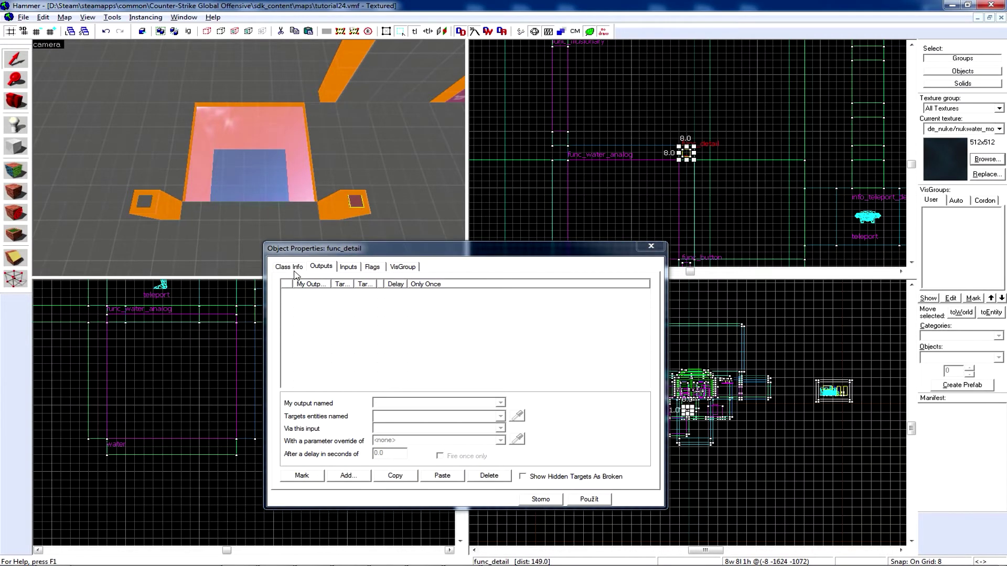
left_click(290, 267)
type("func_bl")
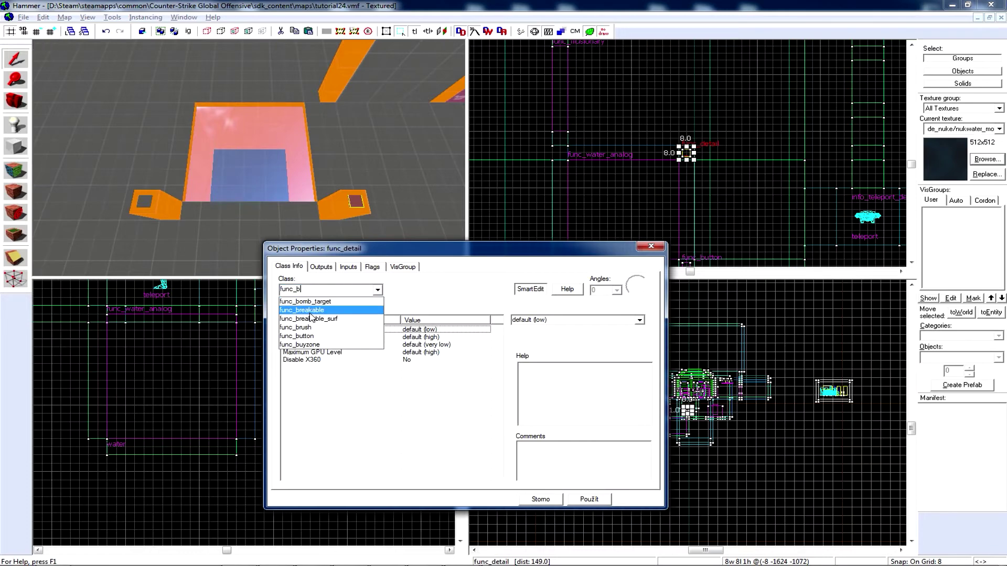
left_click(305, 336)
left_click(372, 267)
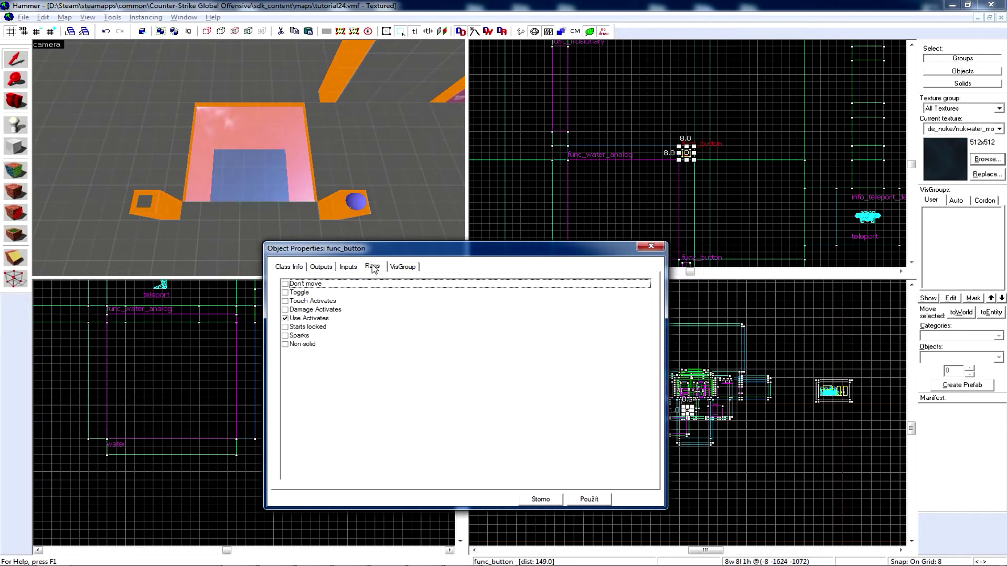
left_click(292, 288)
Add an OnPressed output to the right func_button that targets water with the Close input, and apply it.
left_click(321, 269)
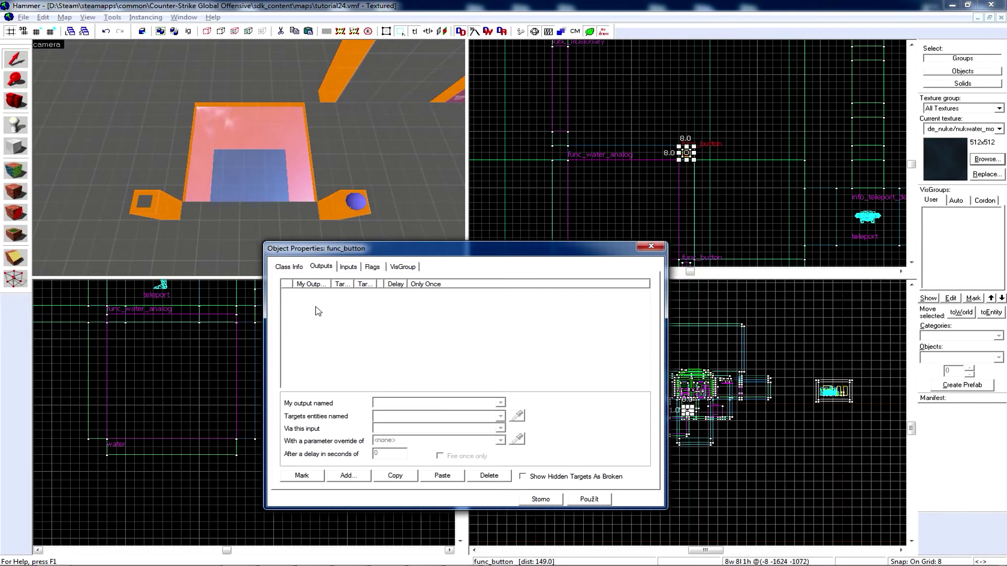
left_click(347, 475)
left_click(439, 402)
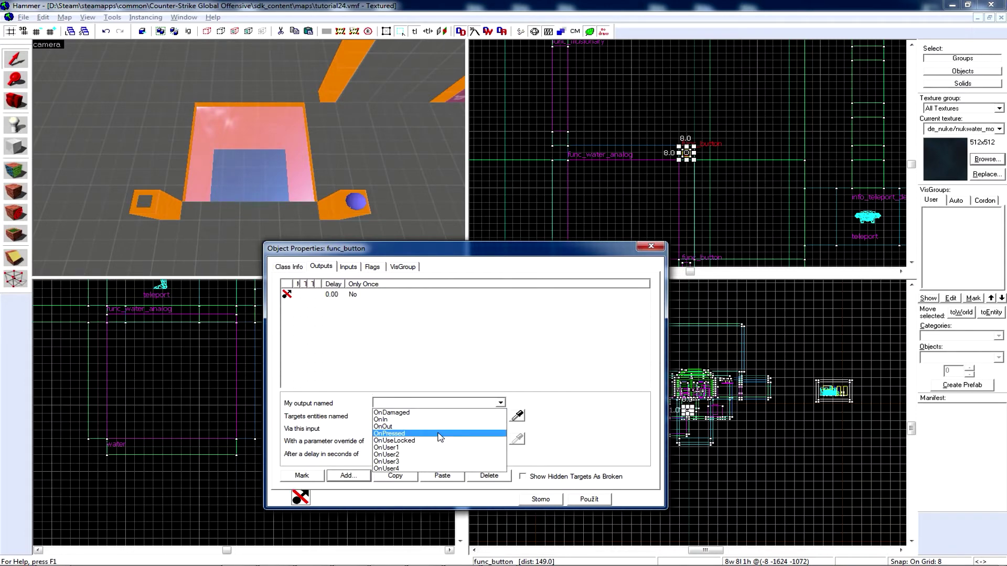
left_click(440, 435)
left_click(517, 415)
left_click(266, 153)
left_click(501, 428)
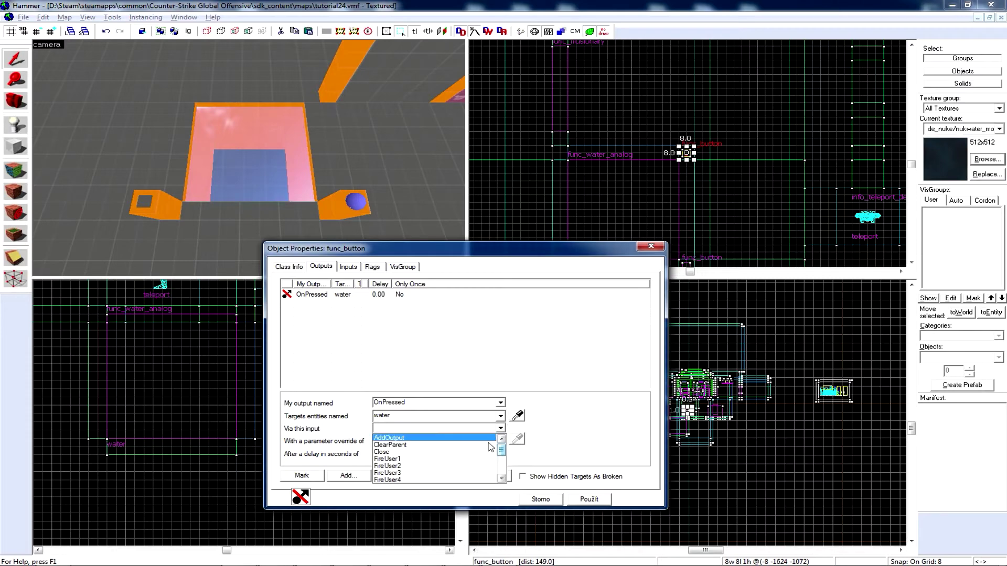
left_click(472, 452)
left_click(590, 499)
left_click(555, 500)
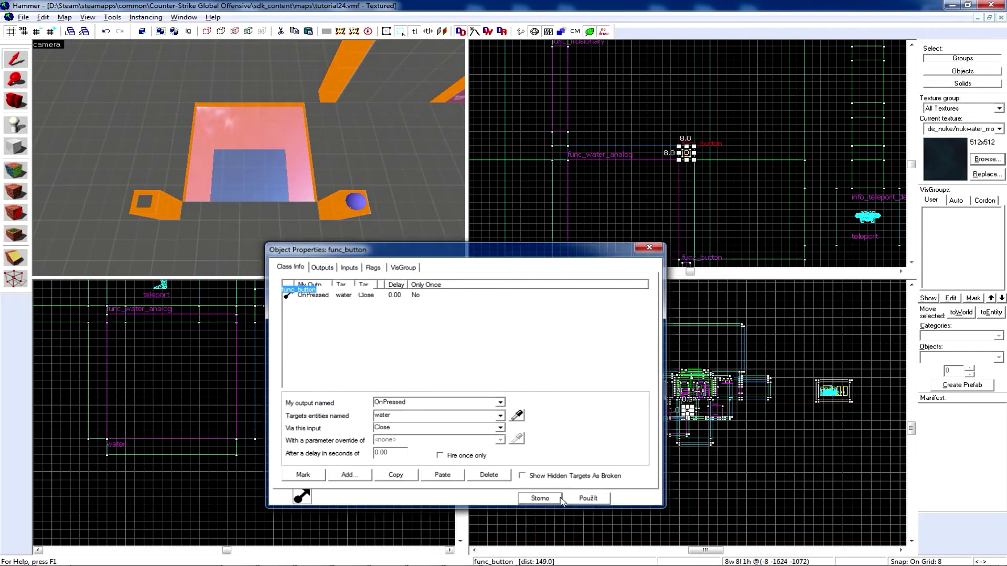
Review the water entity's move distance and move direction properties.
left_click(225, 168)
key("alt+Return")
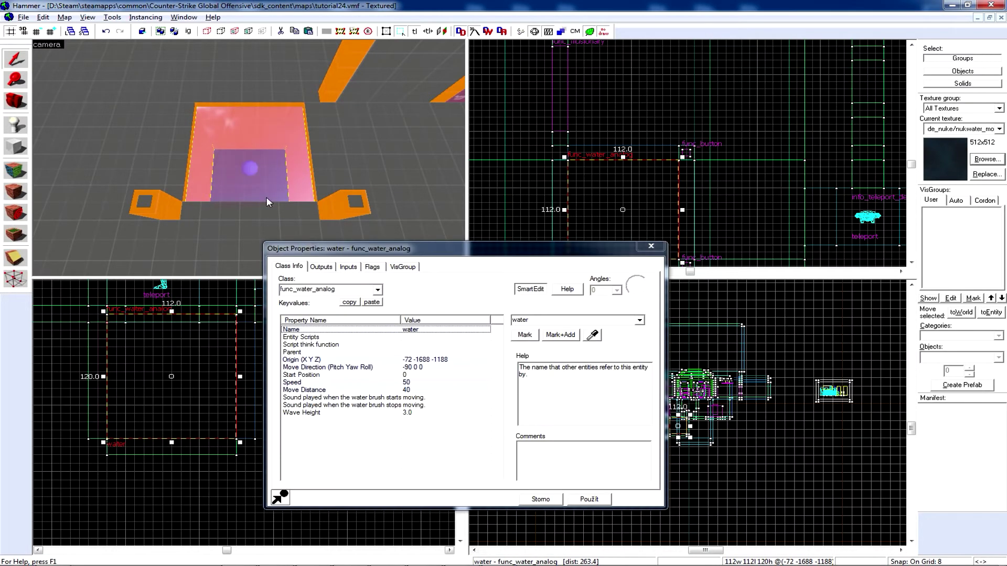
left_click(386, 392)
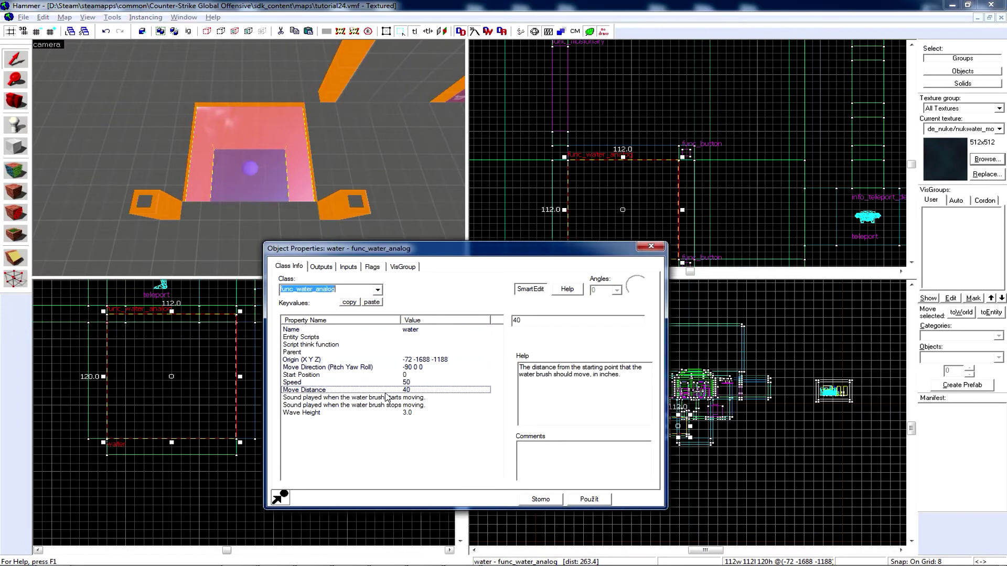
left_click(424, 368)
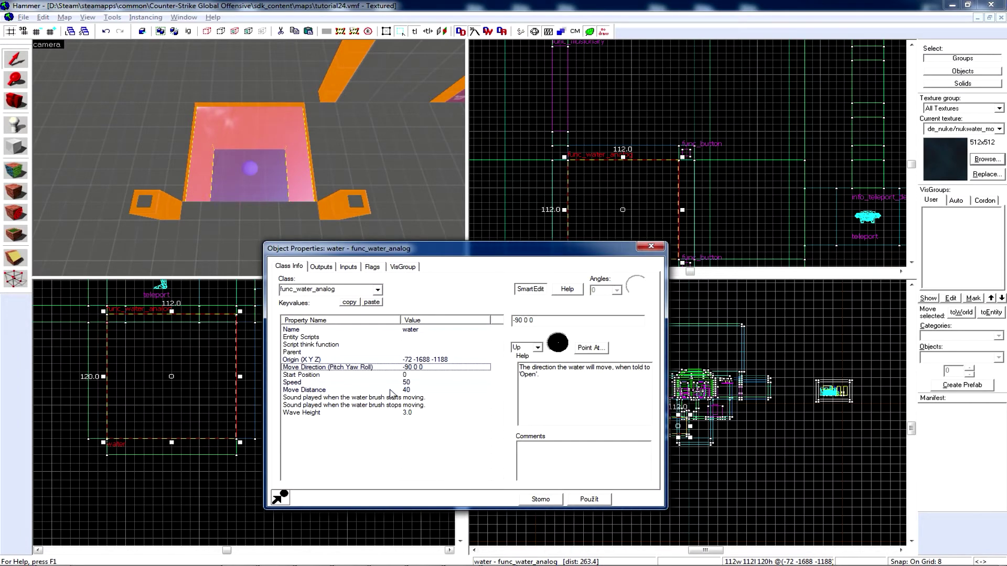
left_click(407, 392)
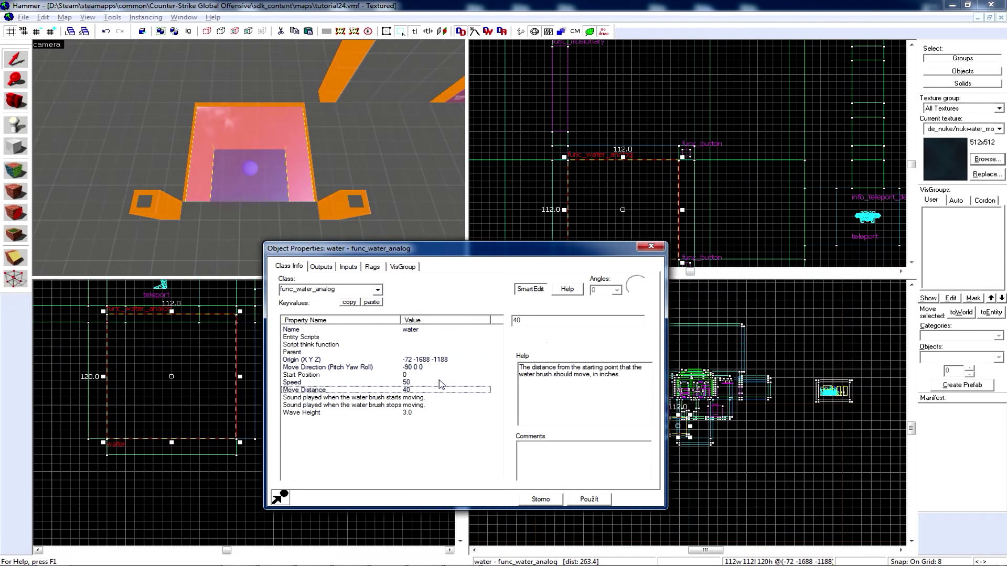
left_click(651, 246)
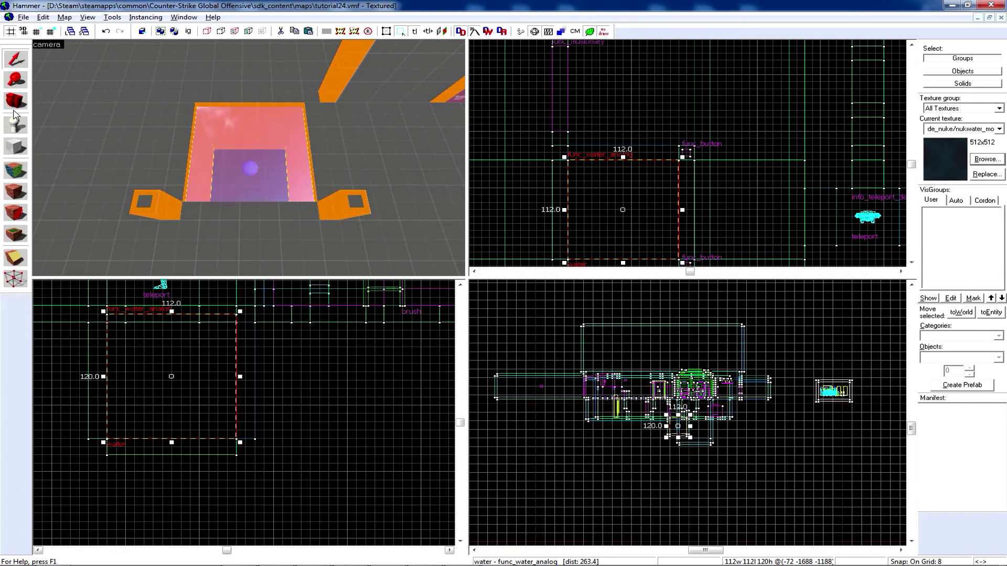
Create a block 112 units wide, 8 long and 40 high beside the water brush's upper edge as a depth gauge.
left_click(15, 101)
scroll(248, 158, "up", 5)
left_click_drag(248, 158, 249, 173)
left_click(16, 59)
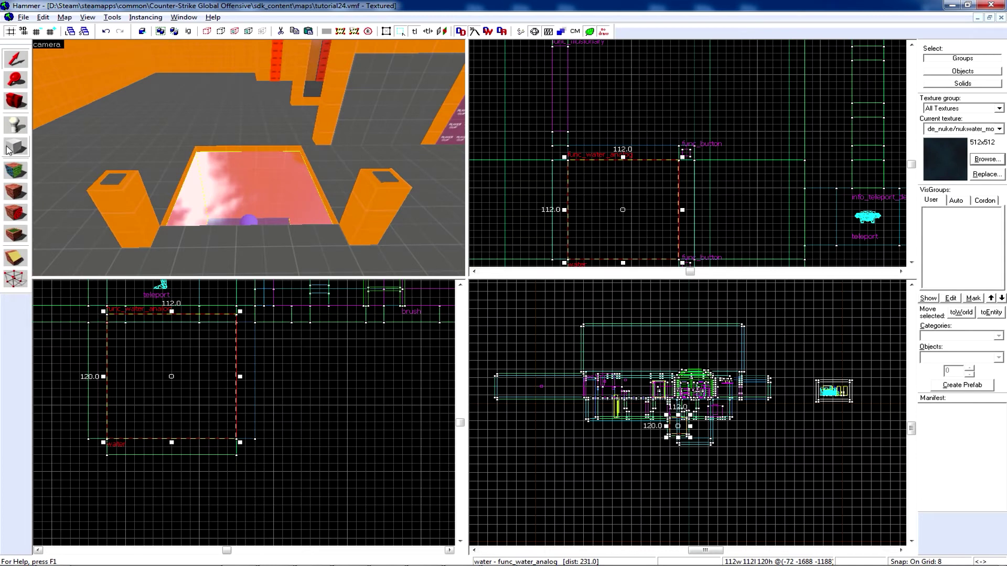
left_click(16, 147)
left_click_drag(105, 313, 89, 356)
right_click(96, 341)
left_click(115, 348)
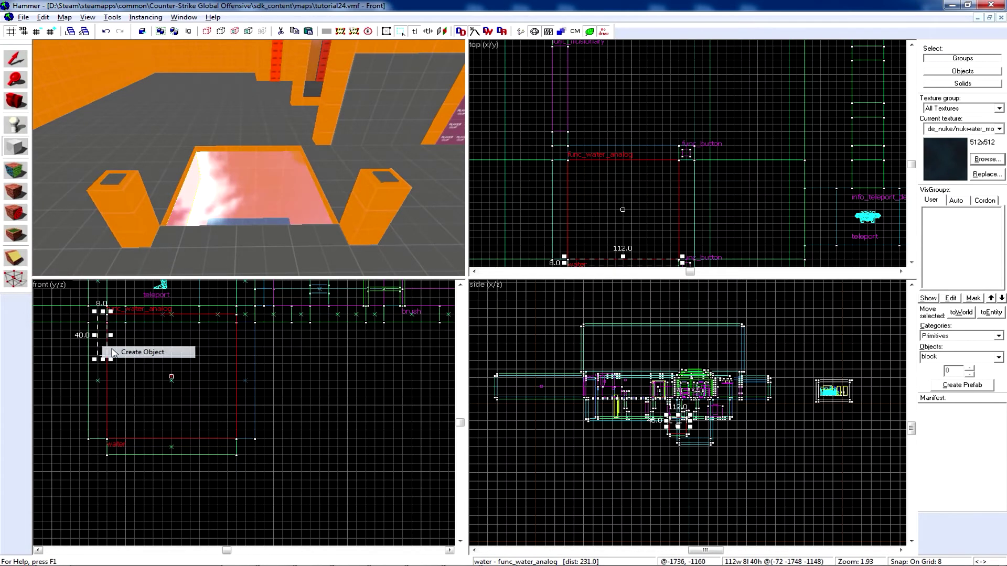
Lower the water brush 40 units so its surface meets the gauge block's lower edge, and delete that block.
left_click(169, 187)
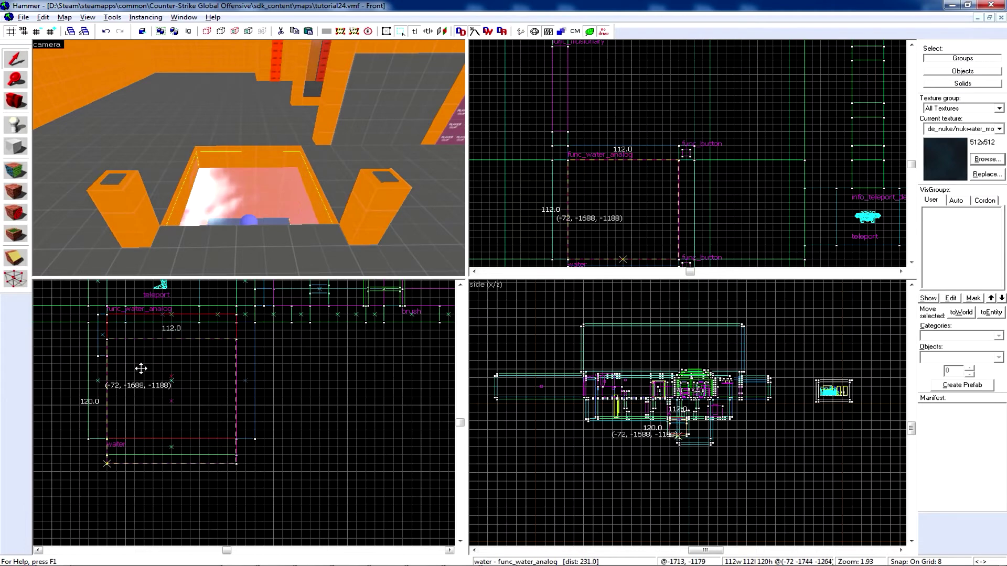
left_click(103, 335)
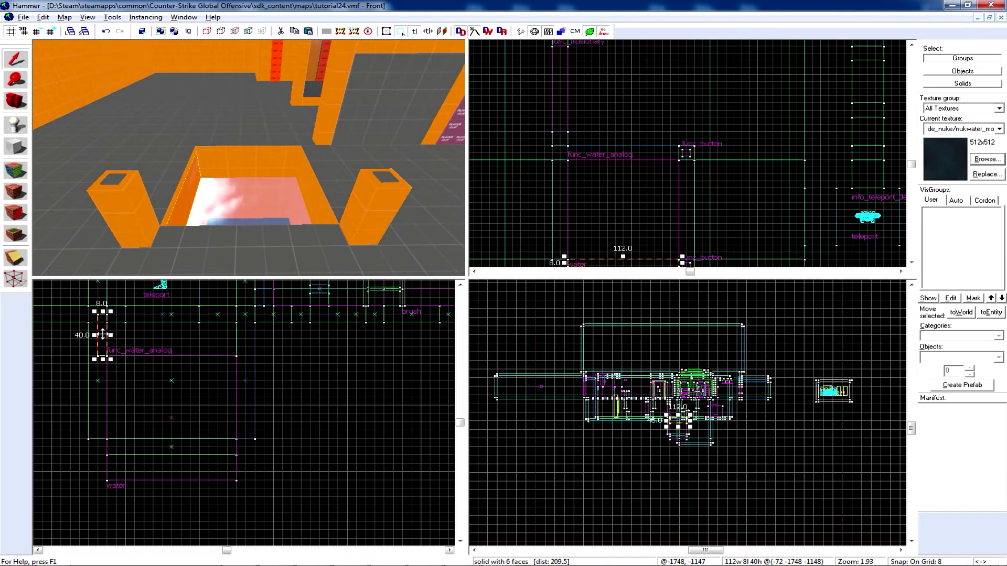
key("Delete")
Examine the lowered water in the pit and the surrounding rooms in the 3D view.
left_click(18, 104)
left_click_drag(236, 136, 249, 158)
left_click(16, 58)
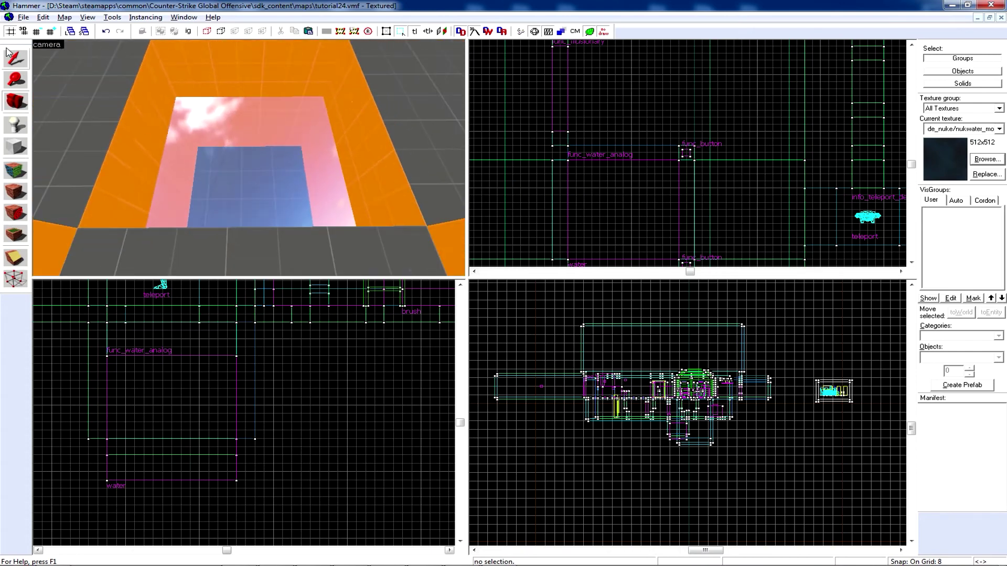
left_click(240, 209)
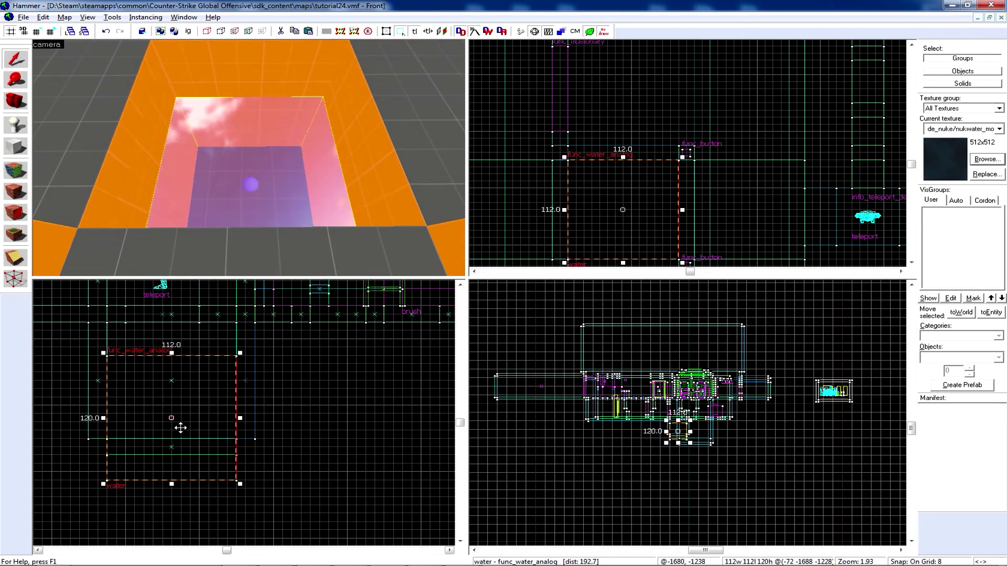
left_click(18, 102)
left_click_drag(236, 152, 249, 157)
key("w")
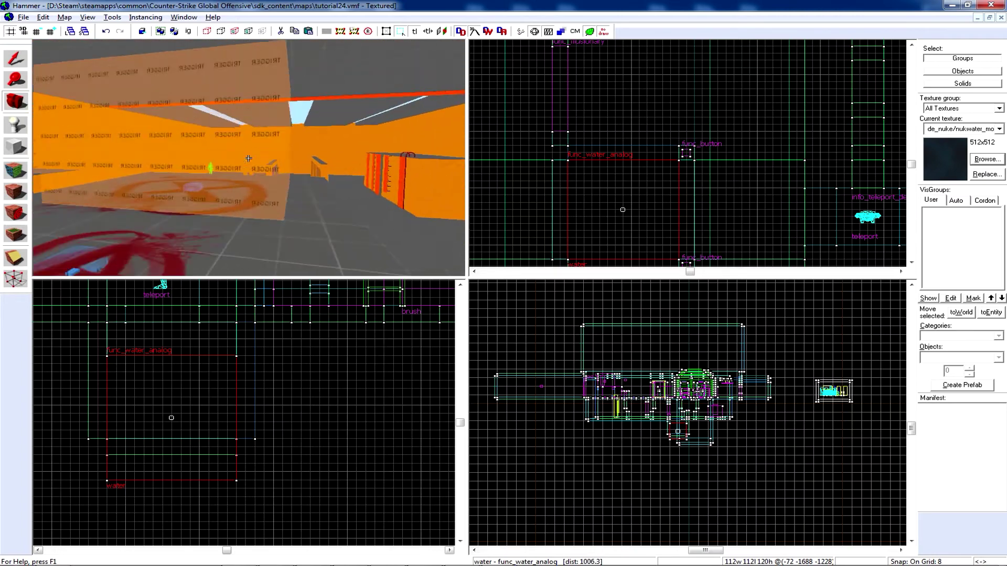
key("s")
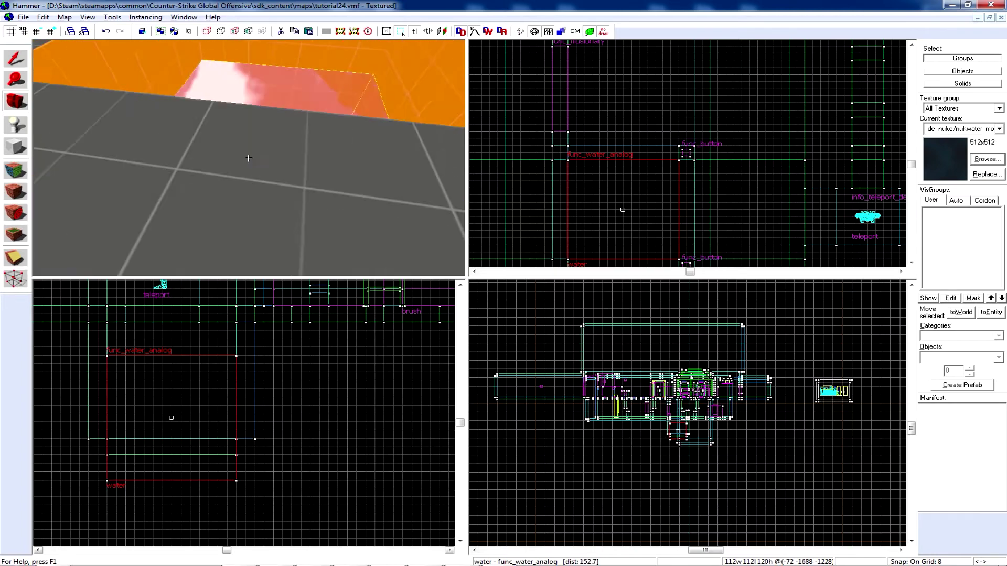
key("z")
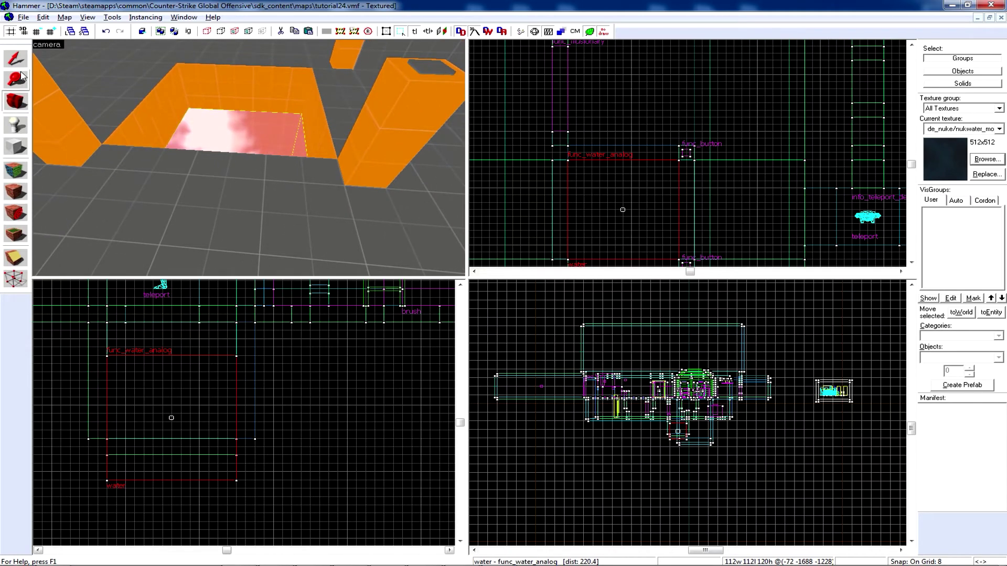
Move the water entity's origin outside the map and inspect its position from beneath the pit.
left_click(15, 59)
mouse_move(171, 418)
left_mouse_down()
mouse_move(347, 479)
mouse_move(360, 501)
left_mouse_up()
left_click(15, 101)
key("z")
key("w")
key("s")
key("a")
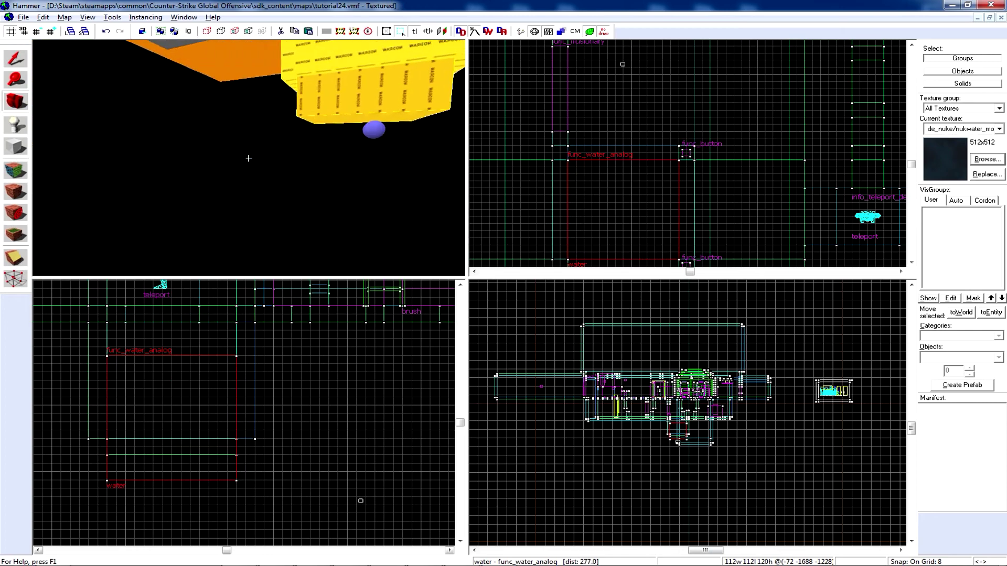
key("d")
key("a")
key("d")
key("z")
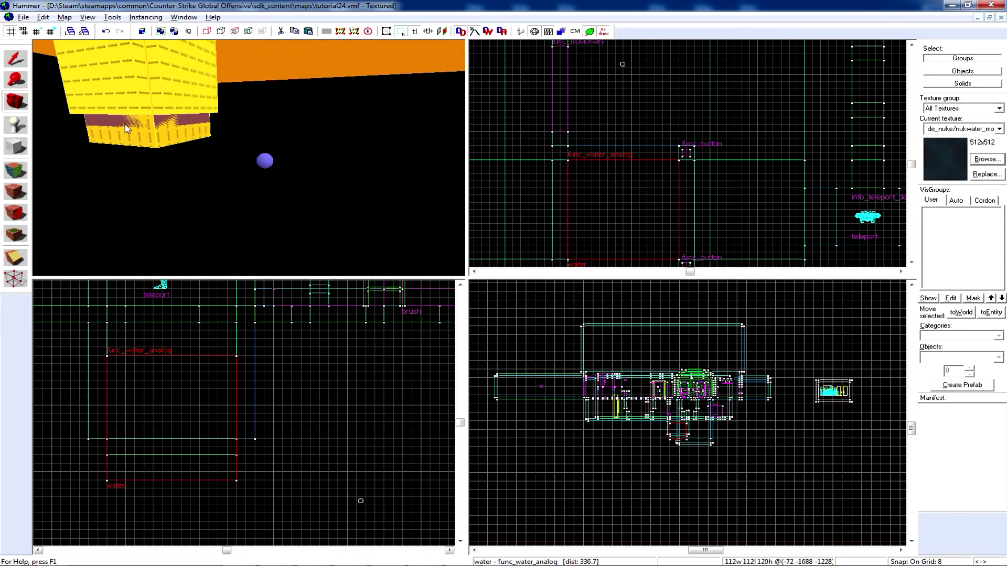
Move the water entity's origin back to the centre of the water brush.
left_click(14, 58)
mouse_move(360, 501)
left_mouse_down()
mouse_move(180, 427)
mouse_move(166, 402)
left_mouse_up()
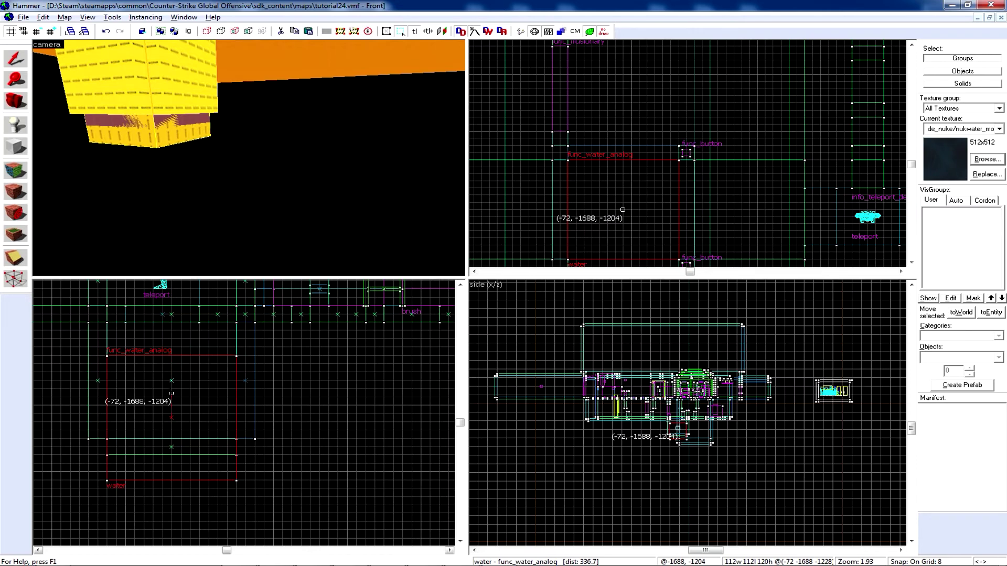
left_click(71, 194)
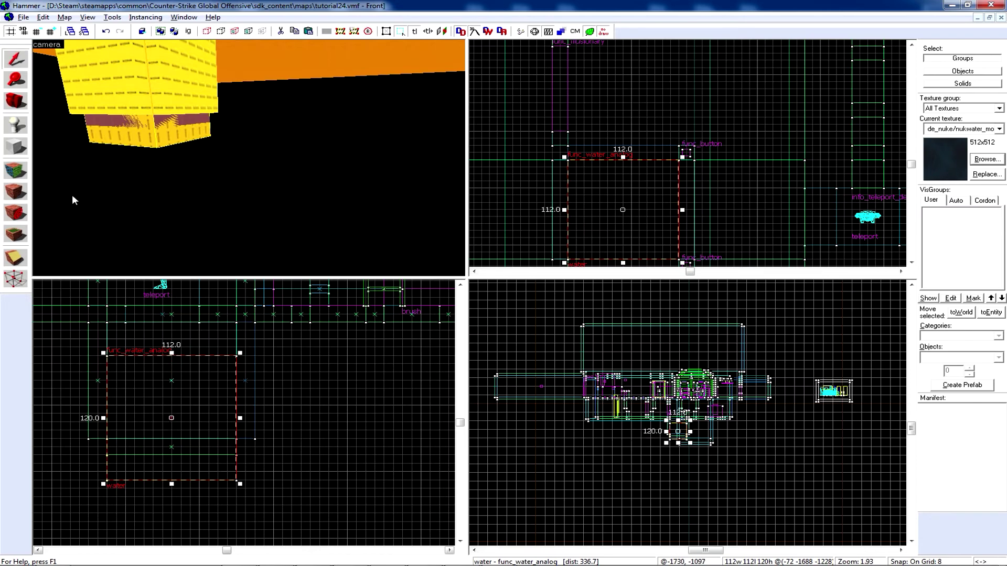
Examine the pit, its lowered water and the two button posts from above in the 3D view.
left_click(18, 108)
left_click_drag(248, 159, 248, 158)
key("w")
key("s")
key("w")
key("s")
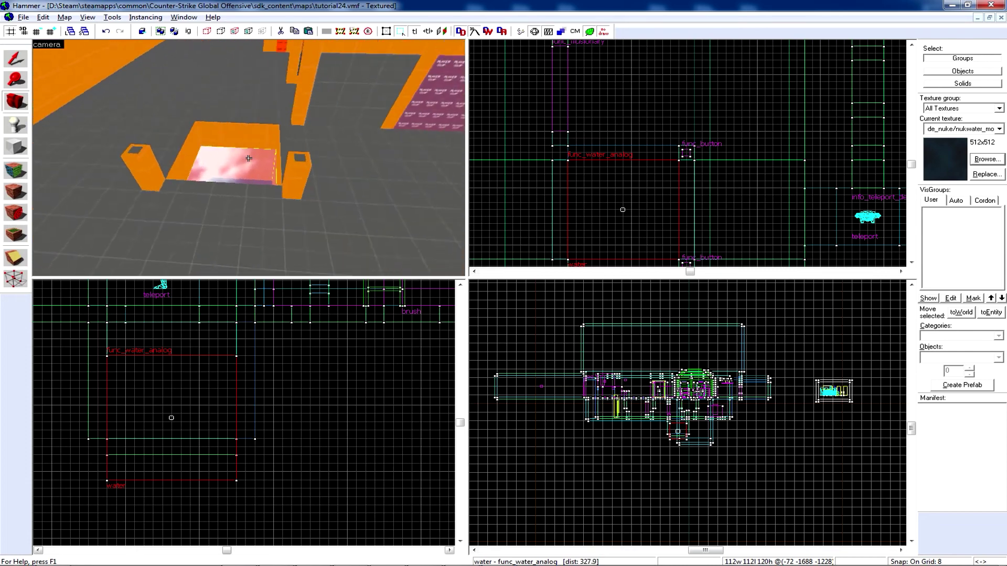
key("w")
key("s")
left_click_drag(248, 158, 248, 158)
Check the flags of both func_button entities beside the pit.
left_click(16, 60)
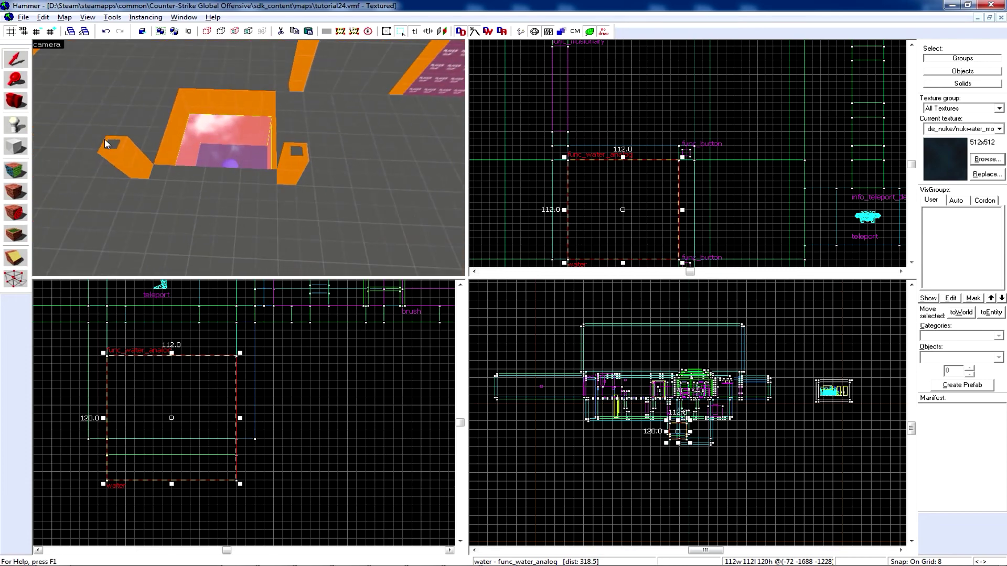
double_click(110, 143)
left_click(298, 153)
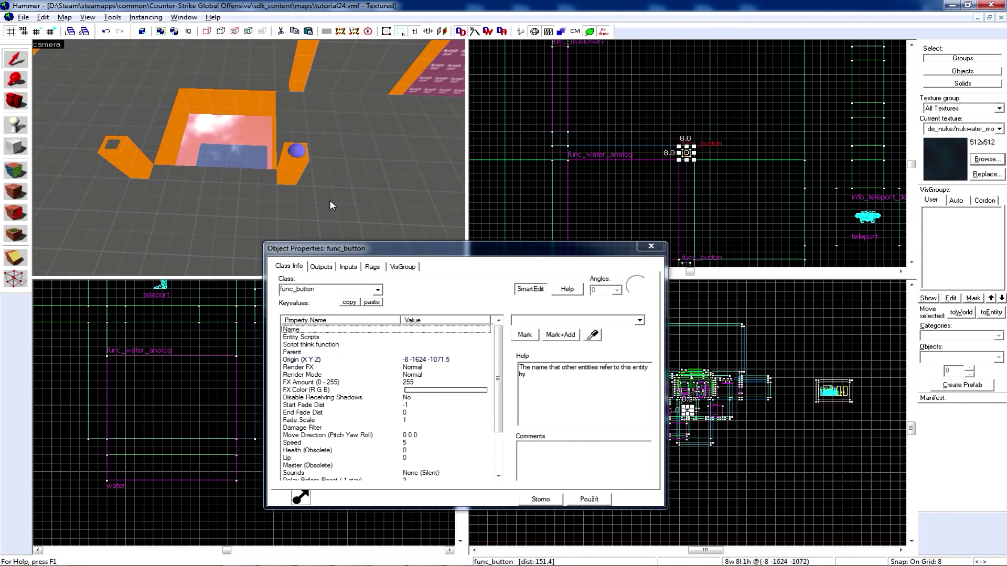
left_click(372, 267)
key("ctrl+z")
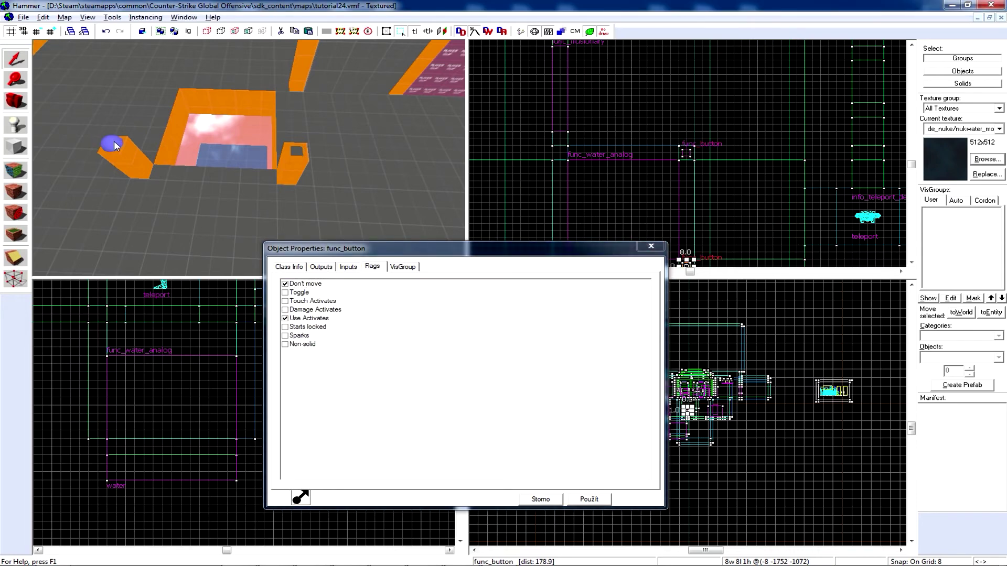
Check the keyvalues of the func_water_analog entity in the pit and close its object properties.
left_click(232, 155)
left_click(289, 266)
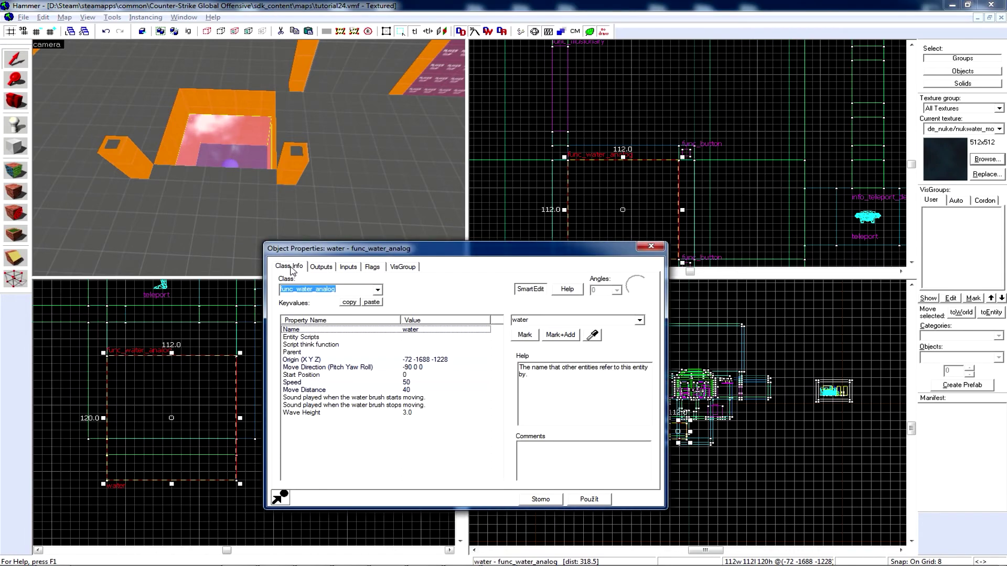
left_click(651, 247)
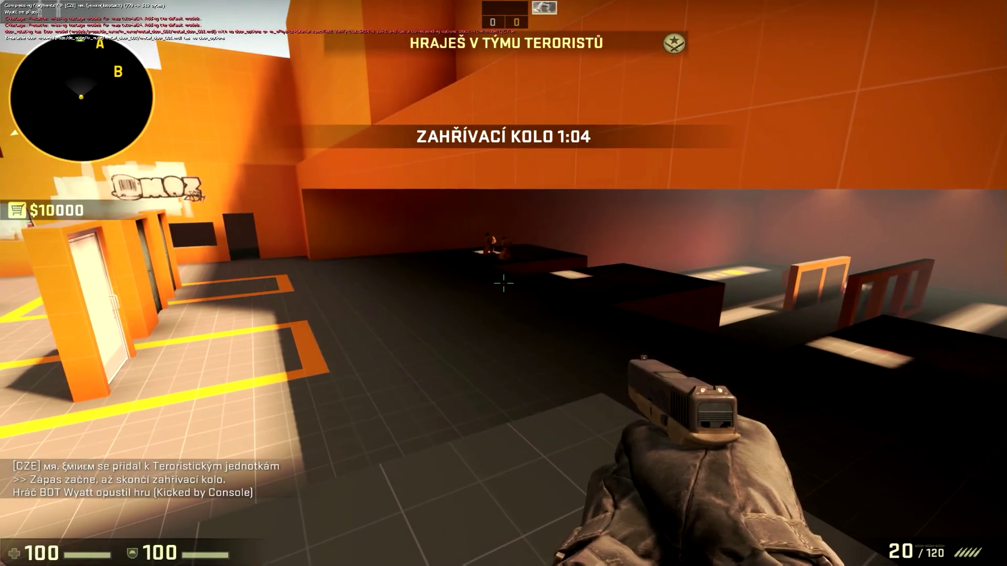
Switch to the compiled map in Counter-Strike: Global Offensive and walk to the water pit with the knife drawn.
key("3")
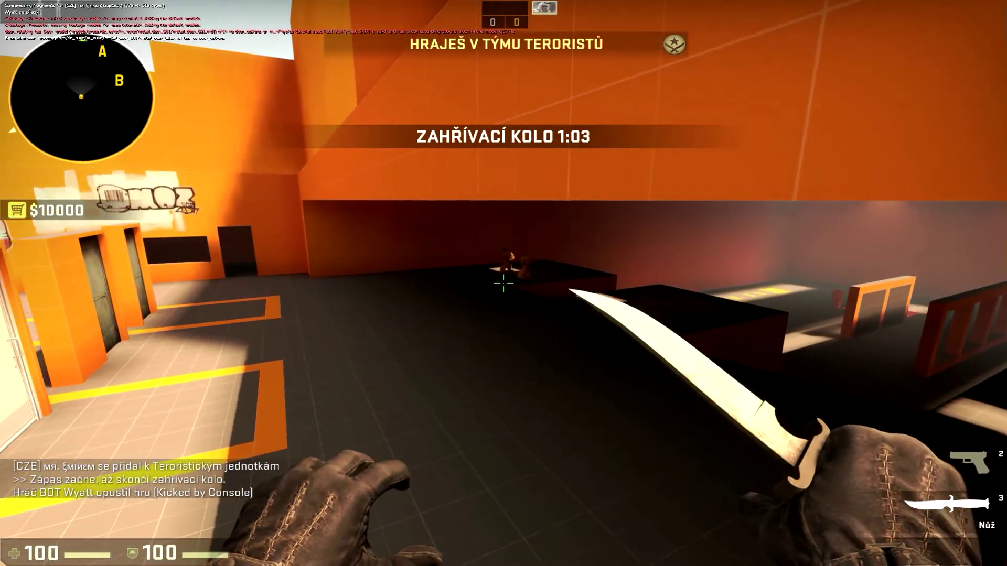
key("w")
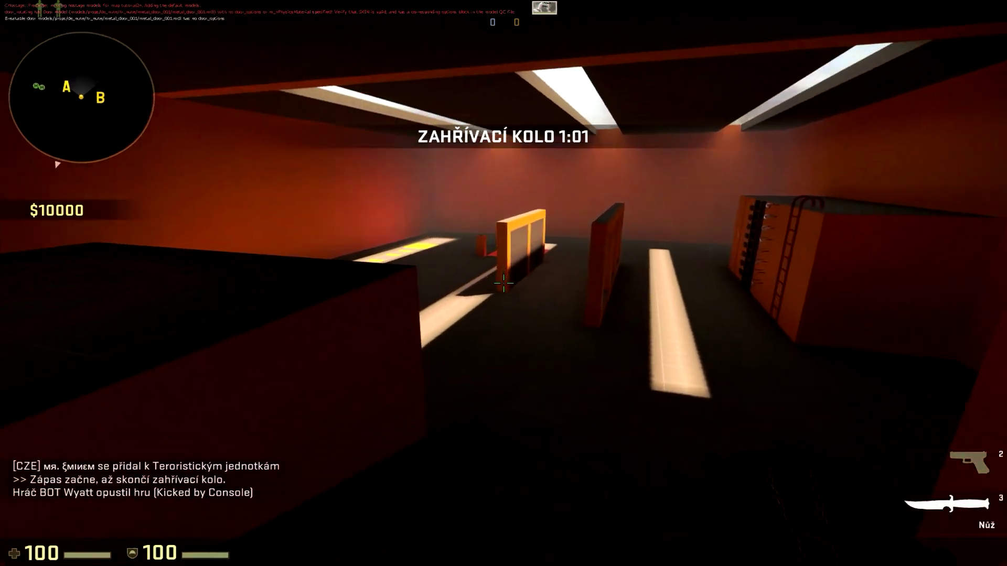
key("w")
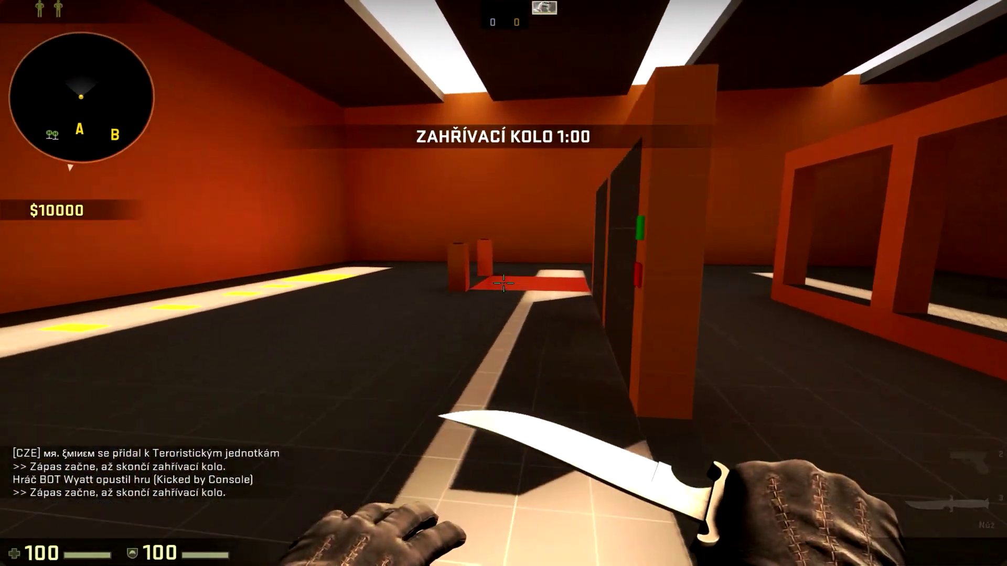
key("w")
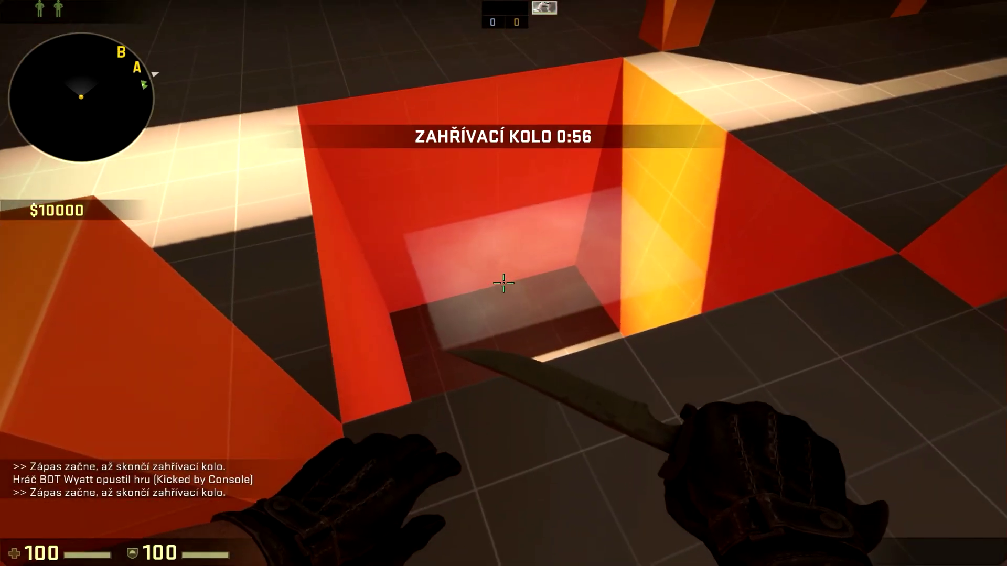
Test the moving water in-game from the pit's edge using the buttons on the two posts.
key("w")
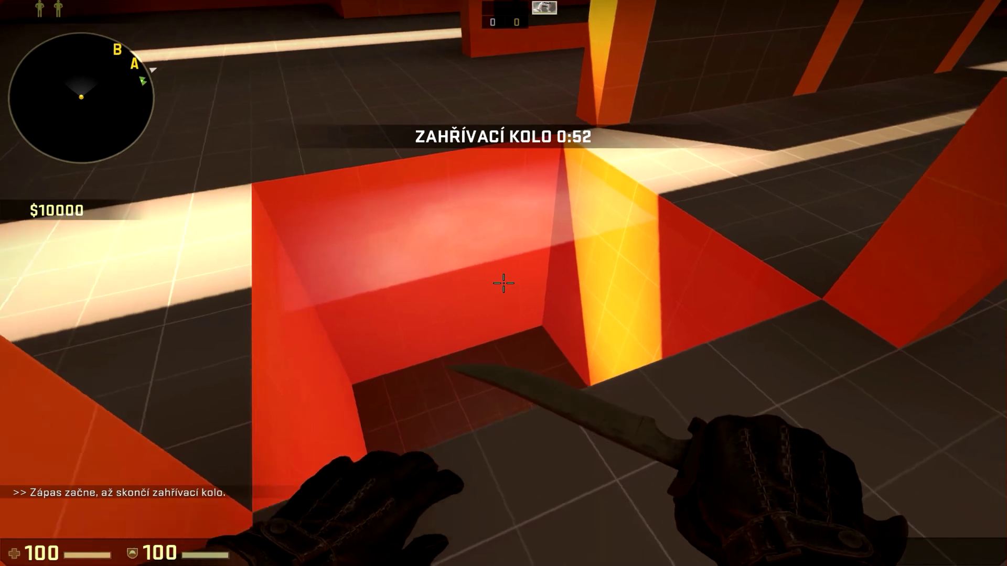
key("d")
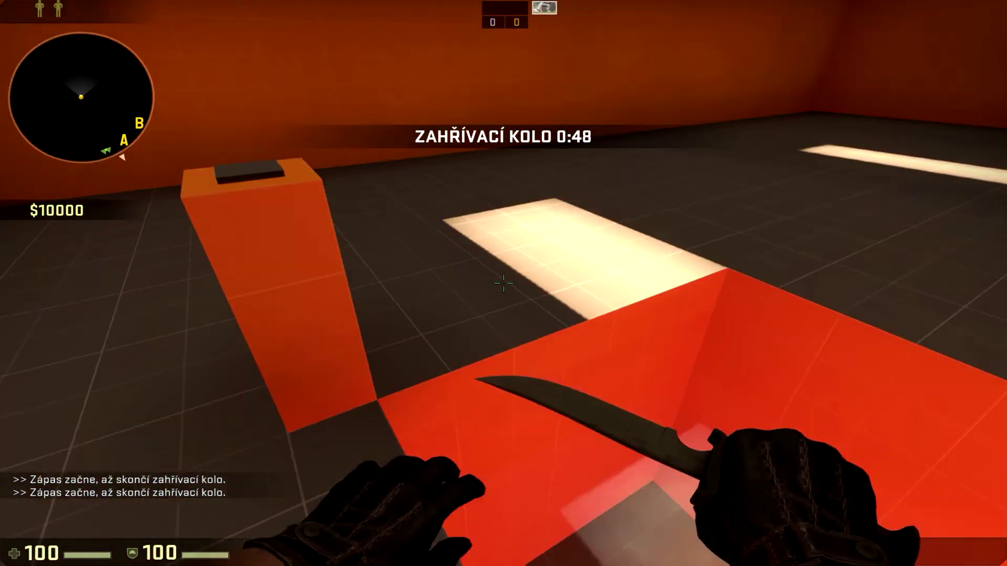
key("w")
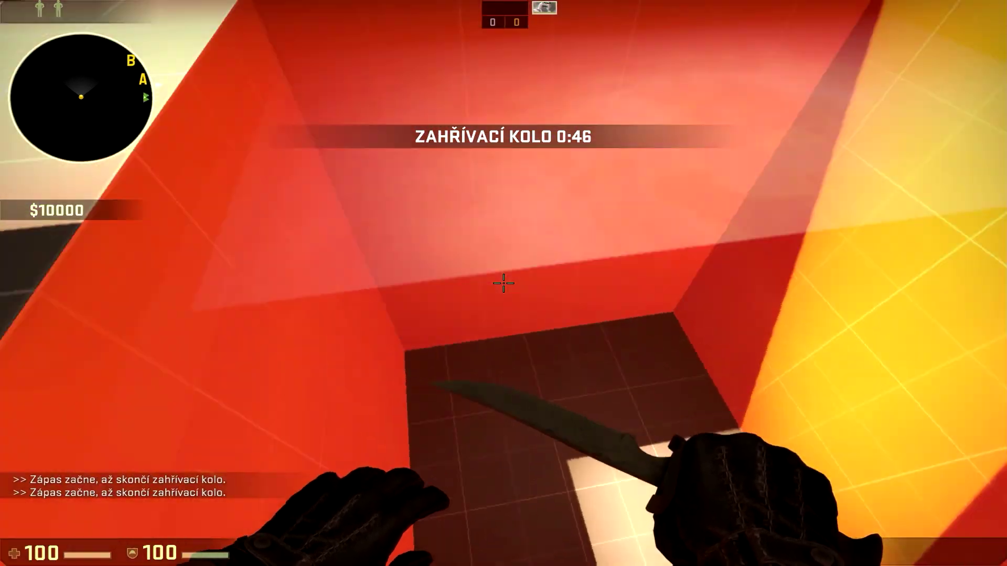
Switch to the Glock-18 and fire test shots from inside the pit.
key("2")
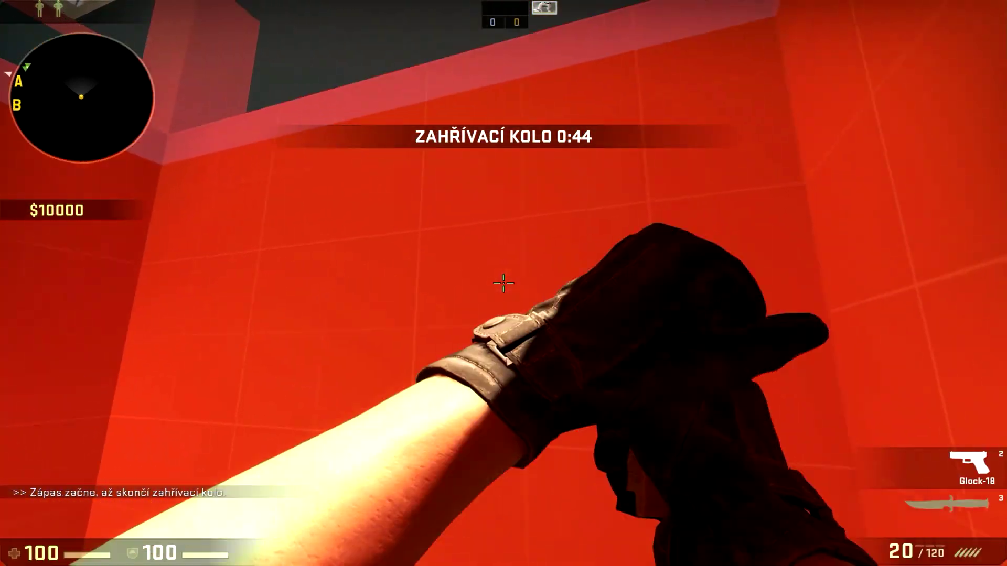
left_click(503, 283)
left_click(503, 284)
left_click(504, 284)
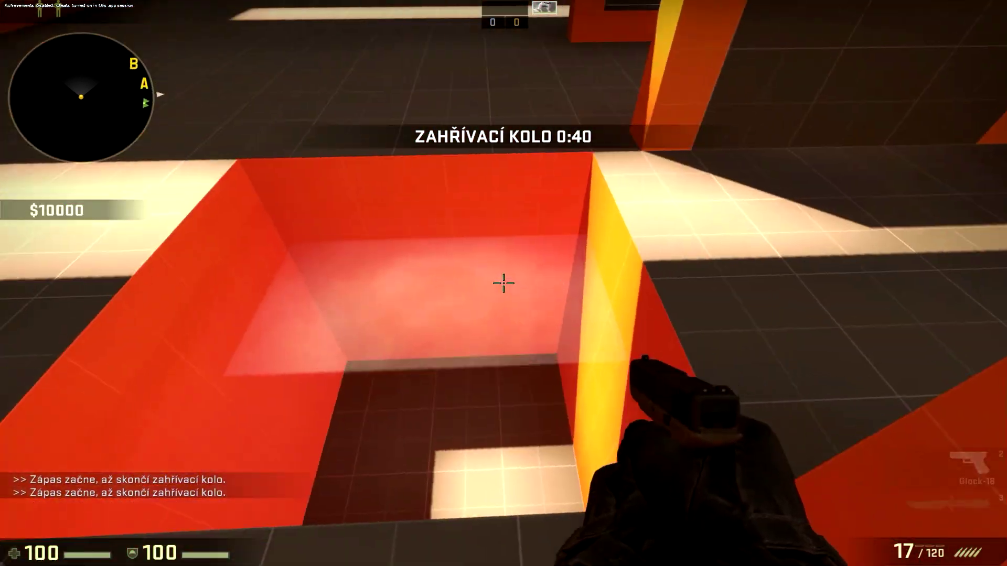
Shoot into the pit's water from above and move around the pit to inspect its surface.
key("w")
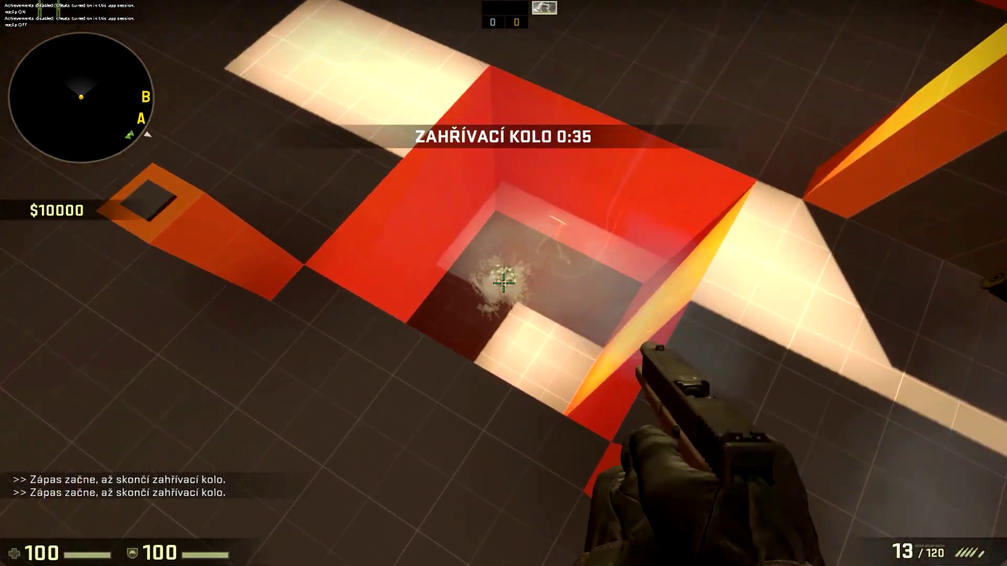
left_click(504, 283)
left_click(504, 283)
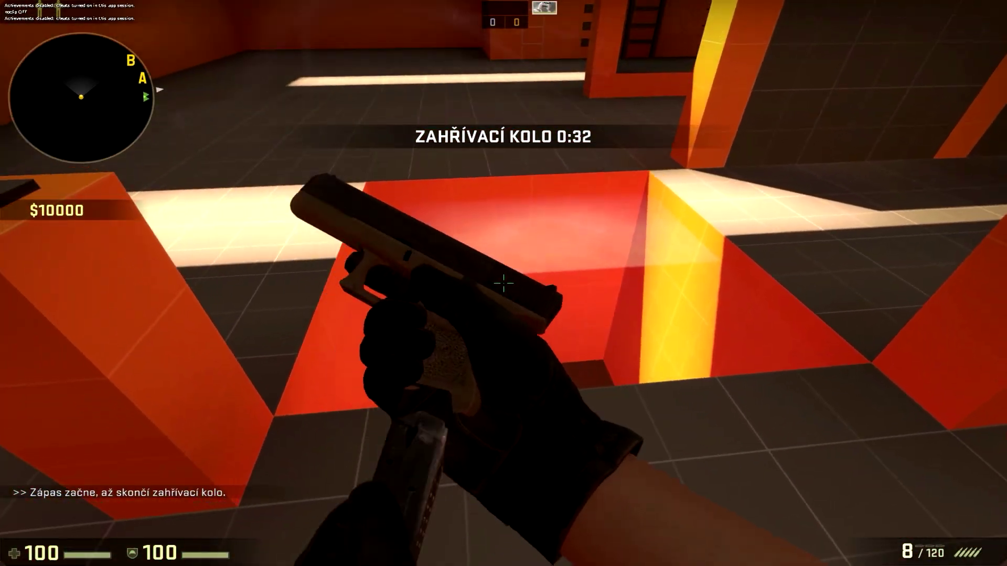
key("w")
key("space")
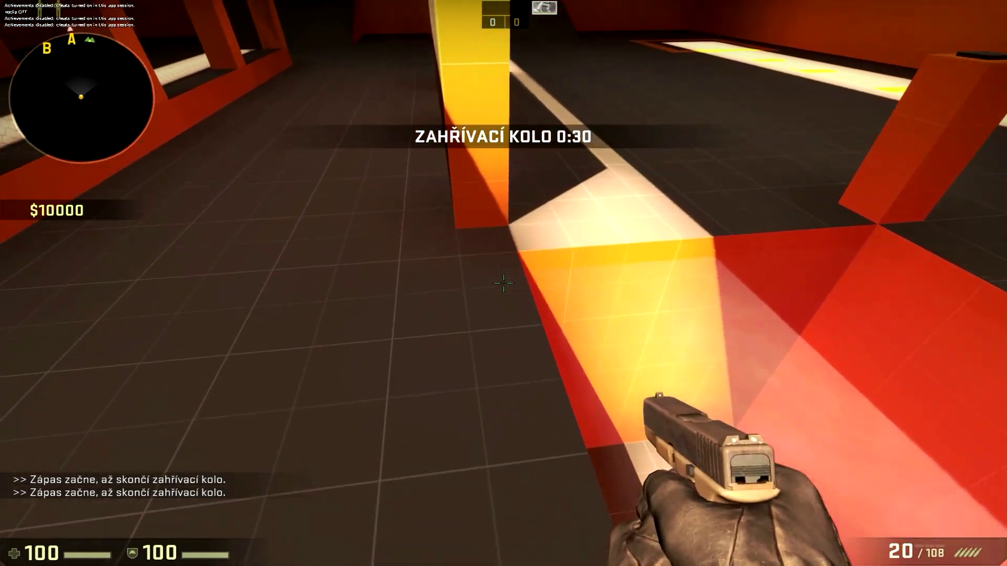